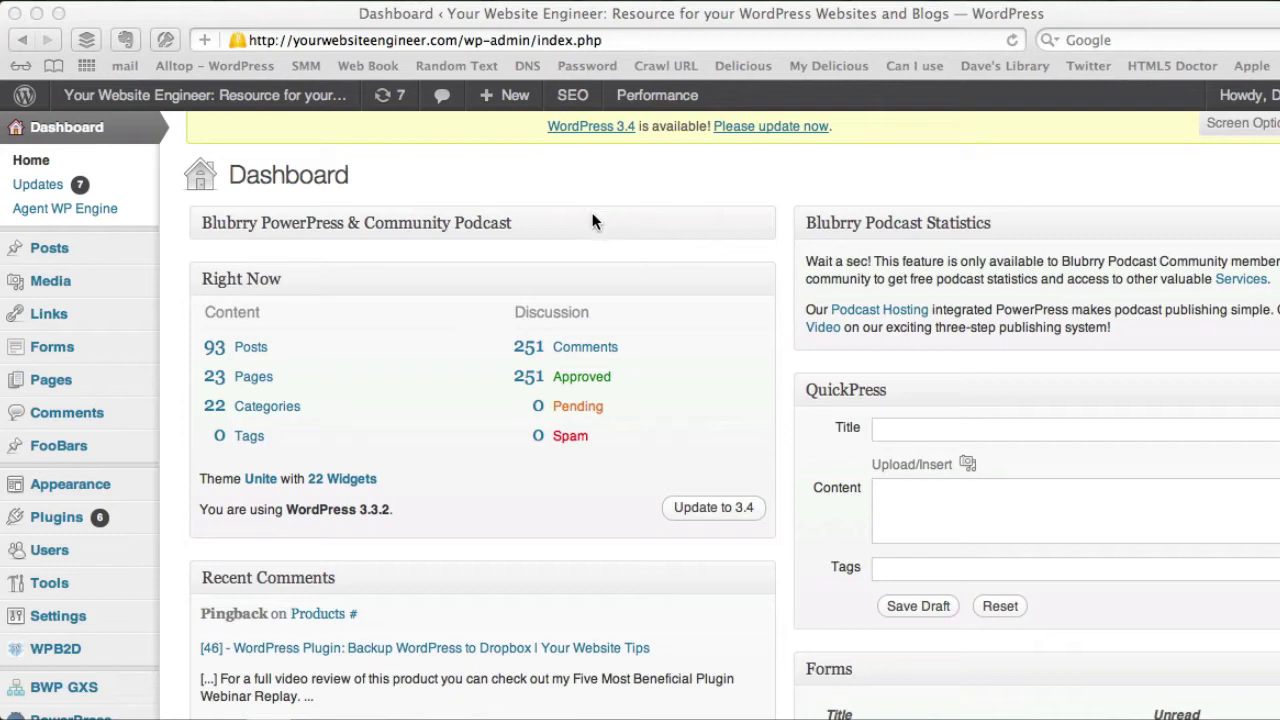
# Step: Open the WPB2D backup settings to check the Dropbox backup history and schedule
pyautogui.click(57, 659)
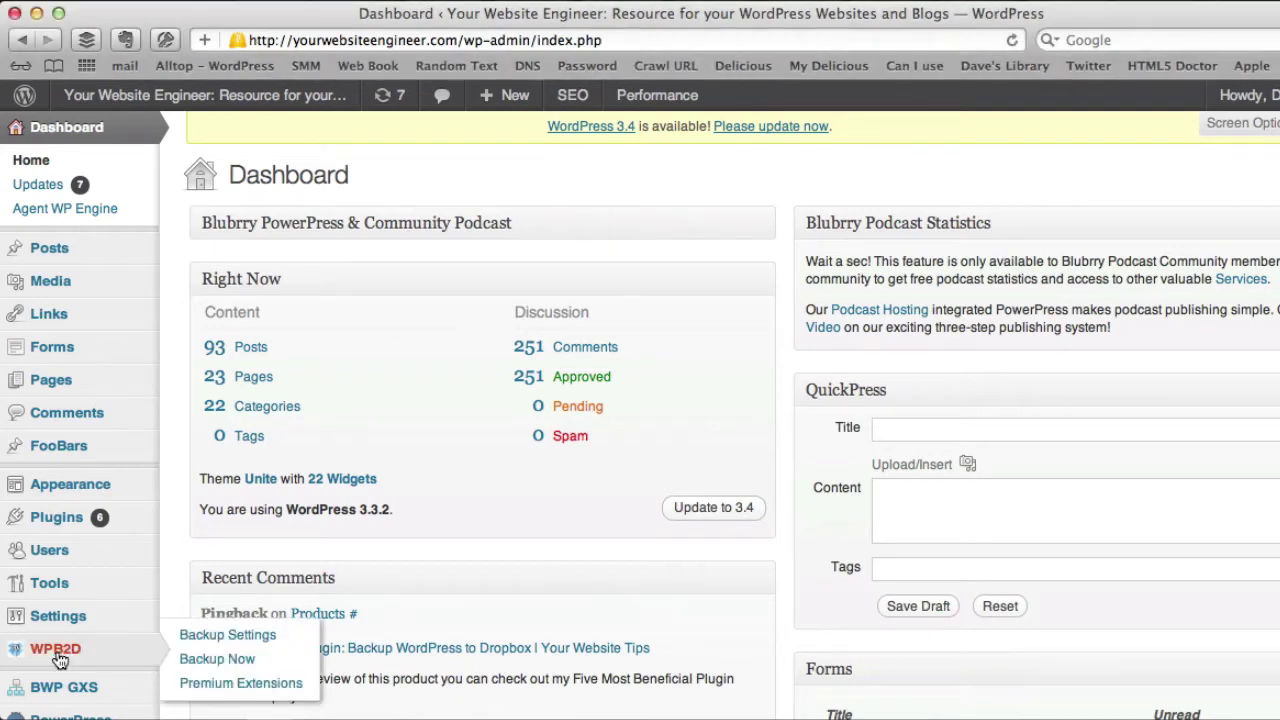
pyautogui.click(228, 638)
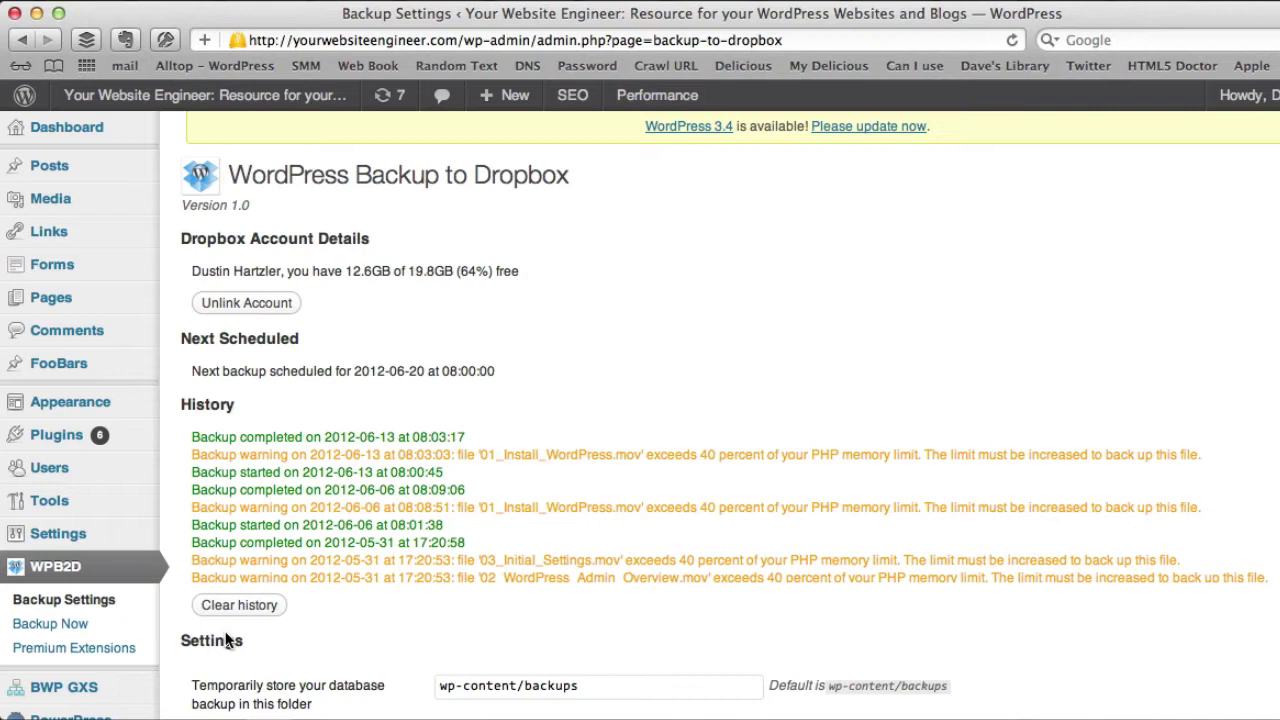
# Step: Read the highlights and user features in the WordPress 3.4 release notes, and return to the backup settings
pyautogui.click(680, 127)
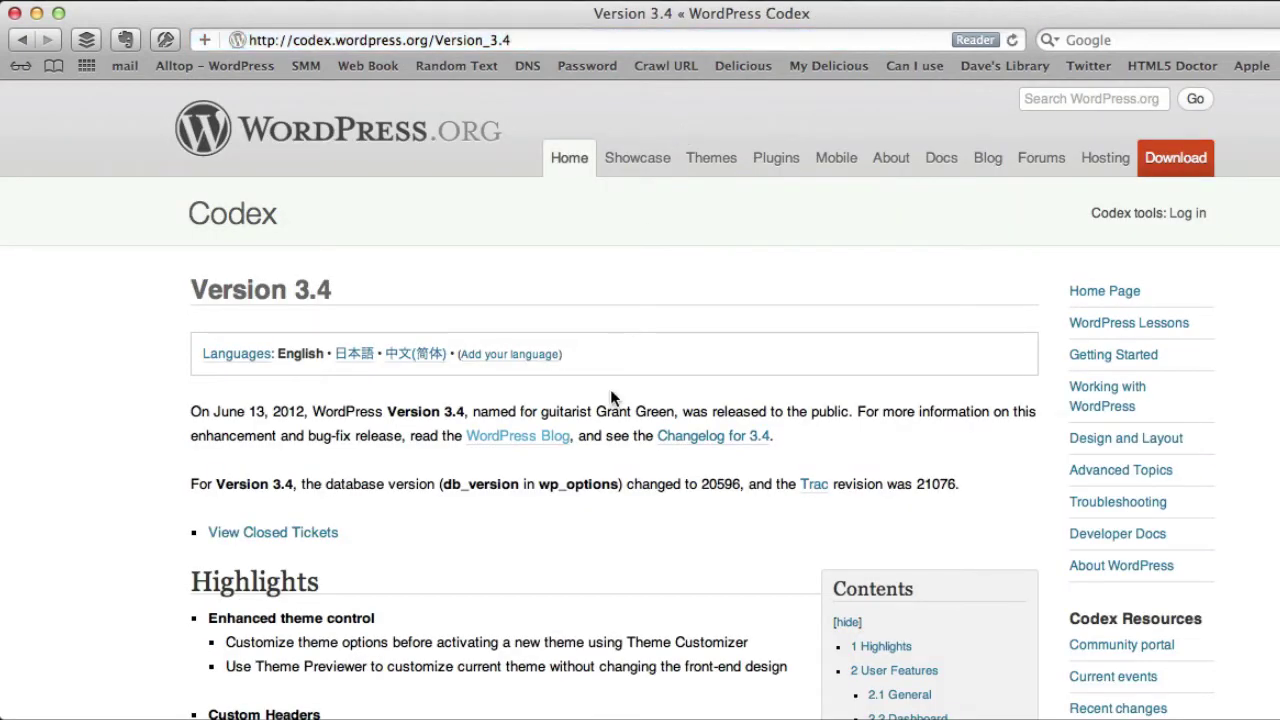
pyautogui.scroll(-3, 611, 392)
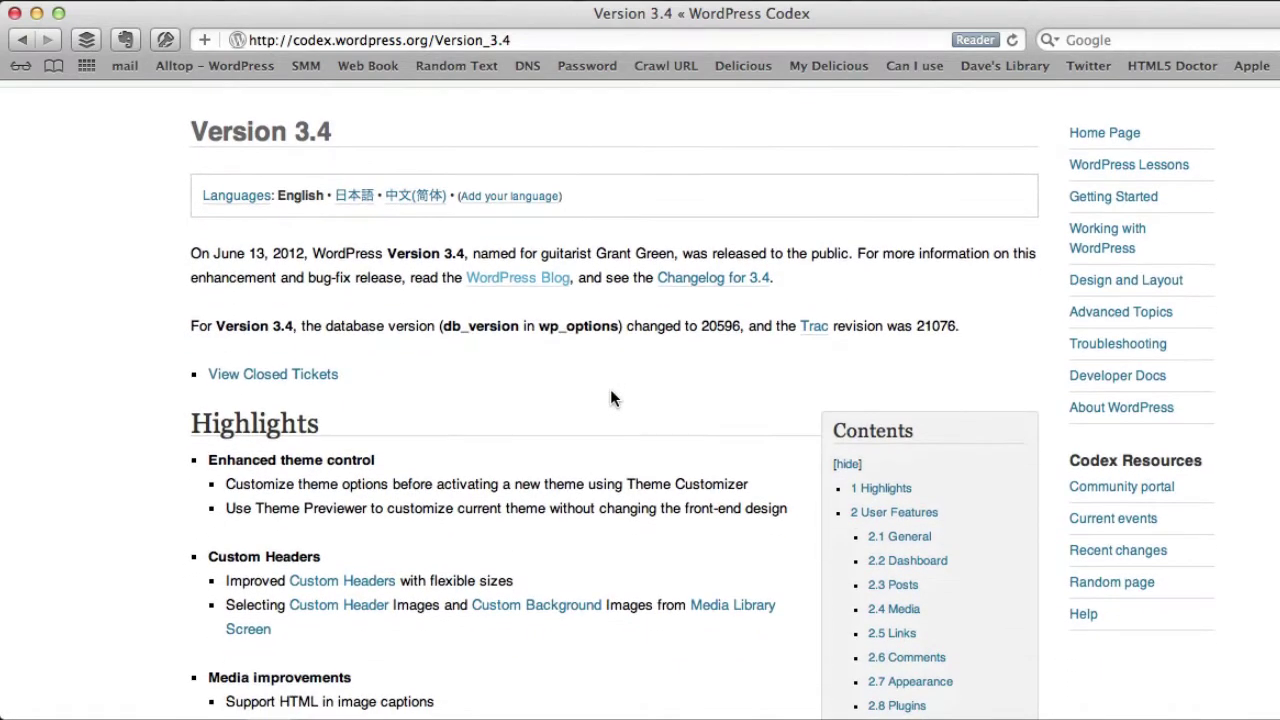
pyautogui.scroll(-3, 611, 391)
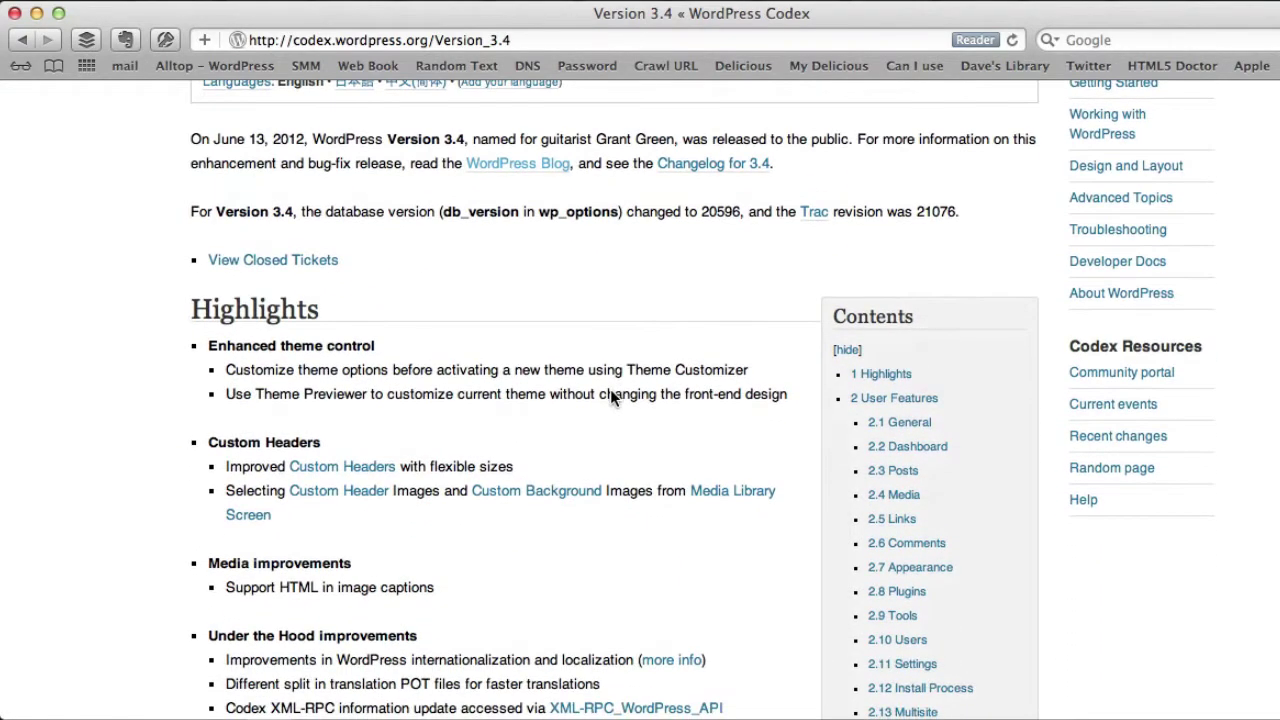
pyautogui.scroll(-3, 611, 393)
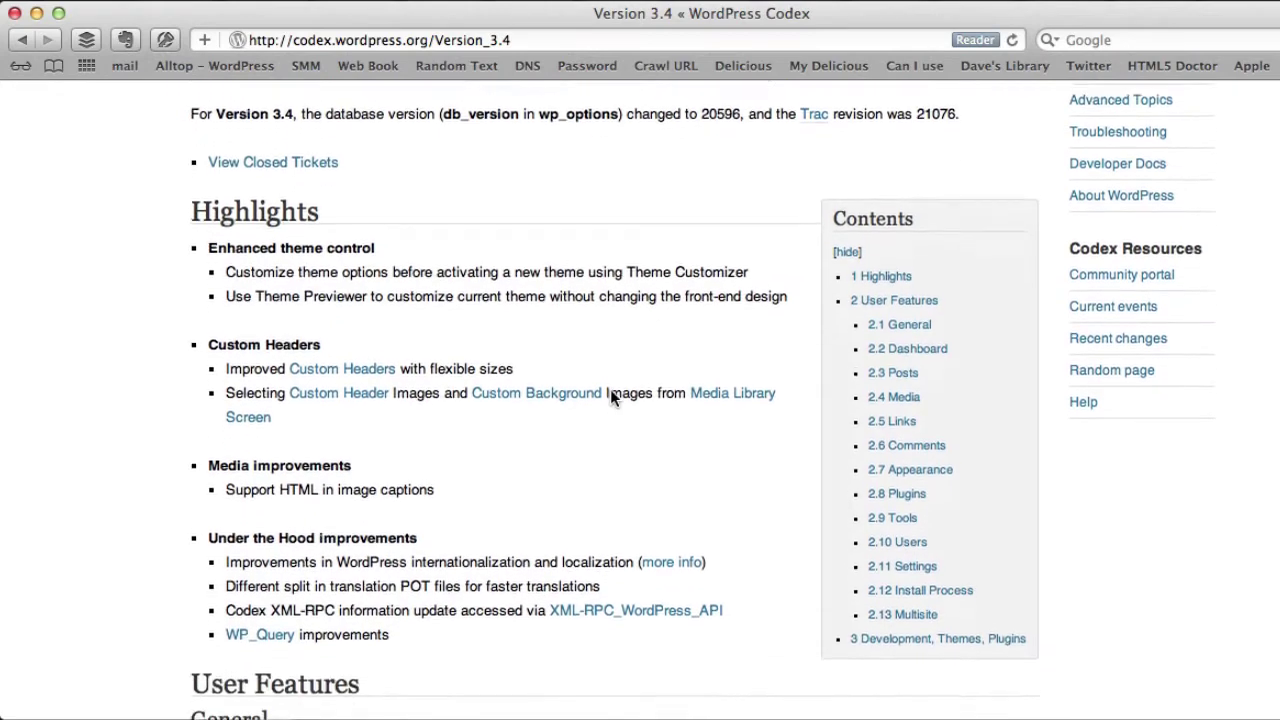
pyautogui.scroll(-5, 612, 398)
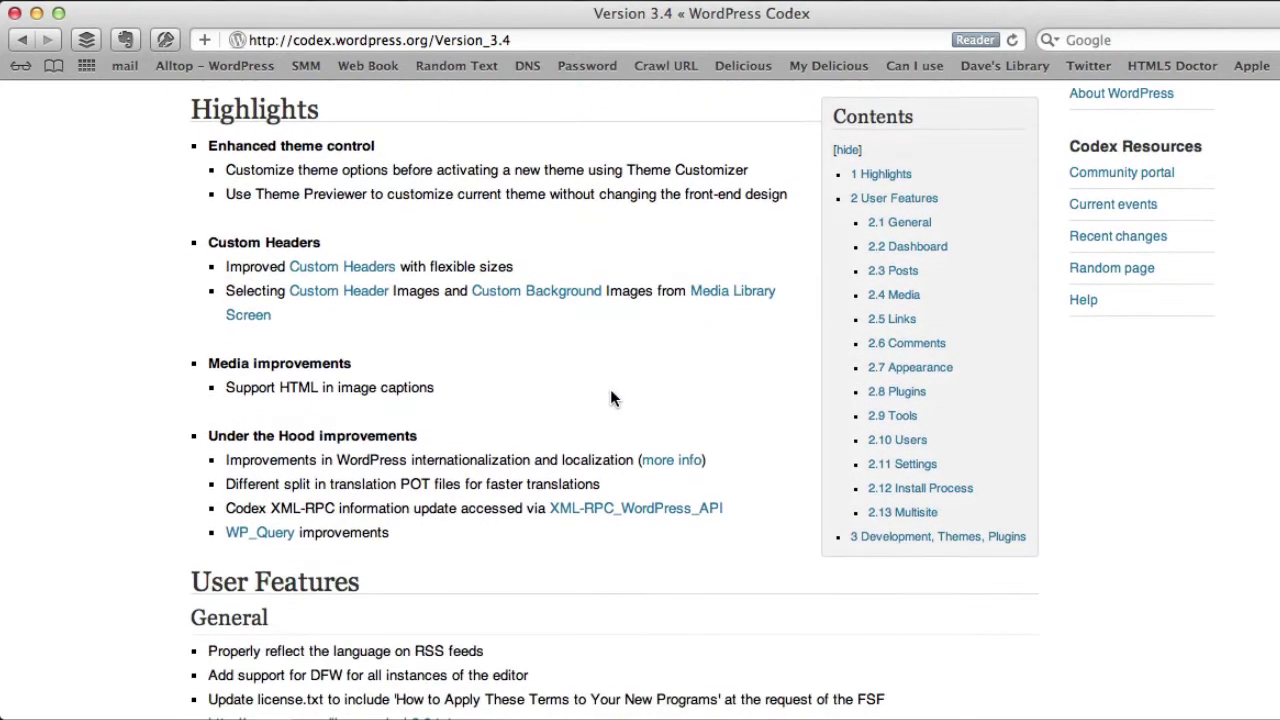
pyautogui.scroll(-2, 612, 398)
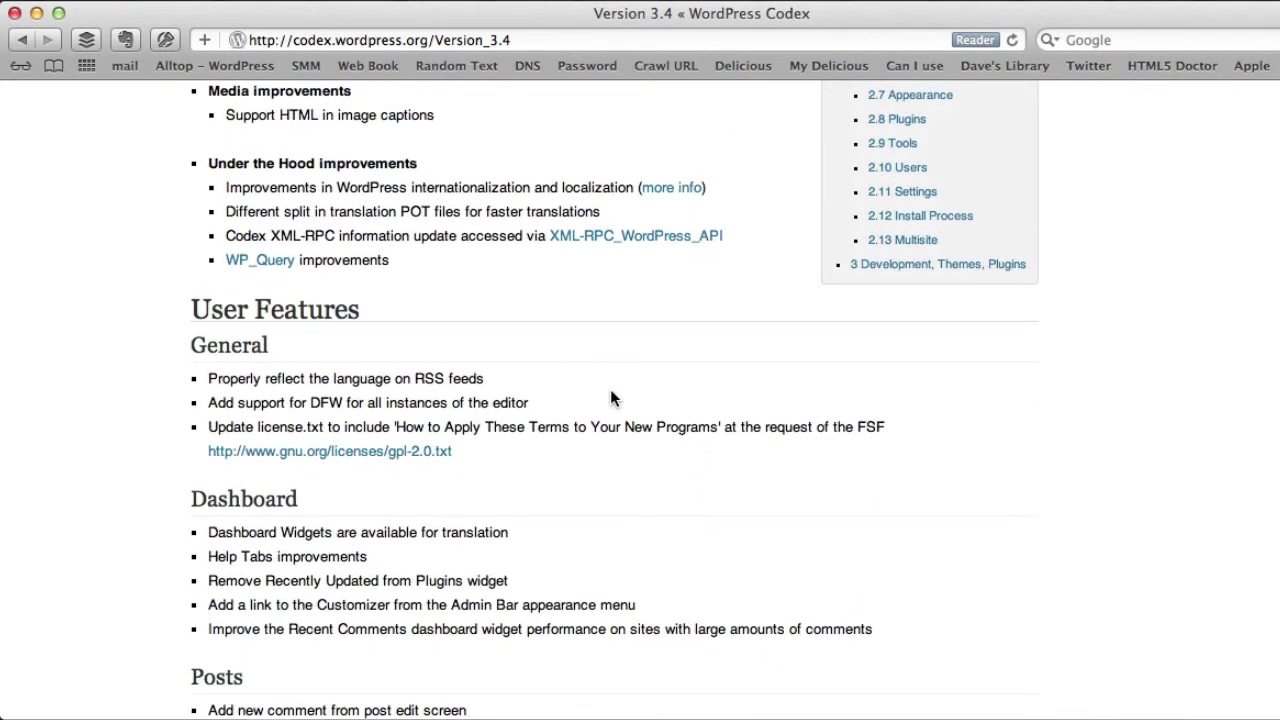
pyautogui.scroll(-6, 612, 398)
pyautogui.scroll(16, 612, 398)
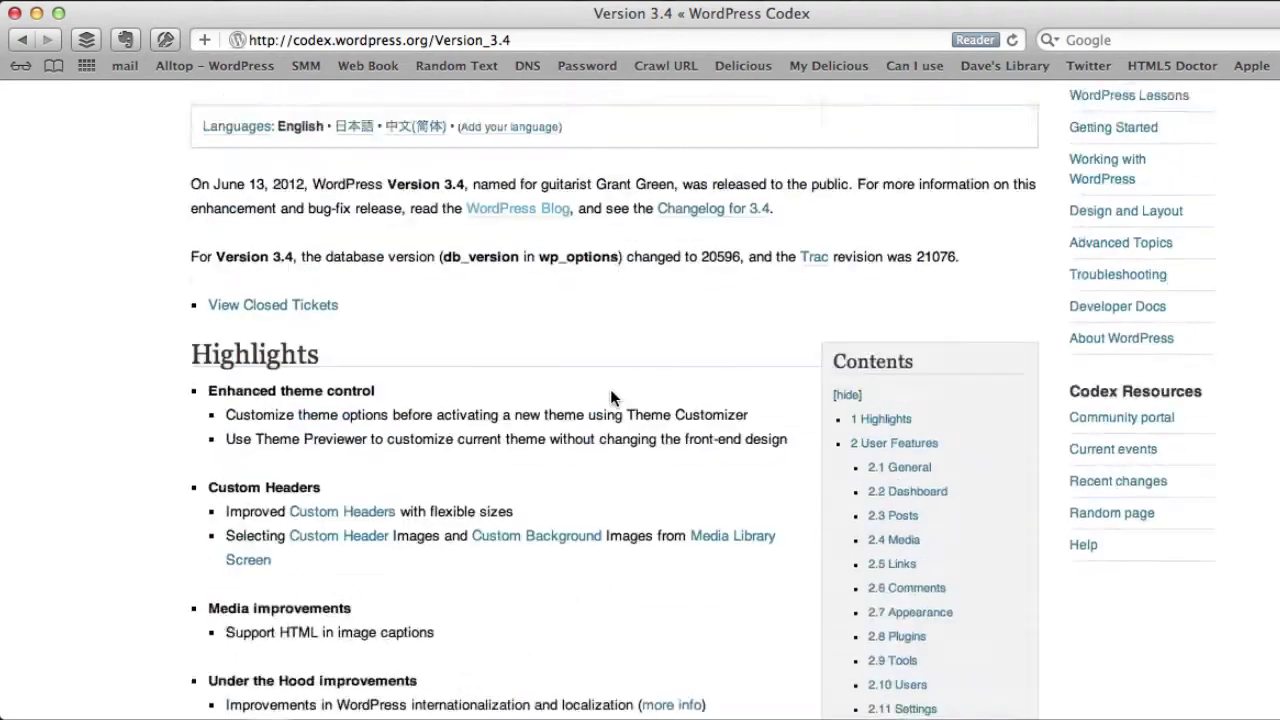
pyautogui.scroll(3, 610, 397)
pyautogui.click(22, 39)
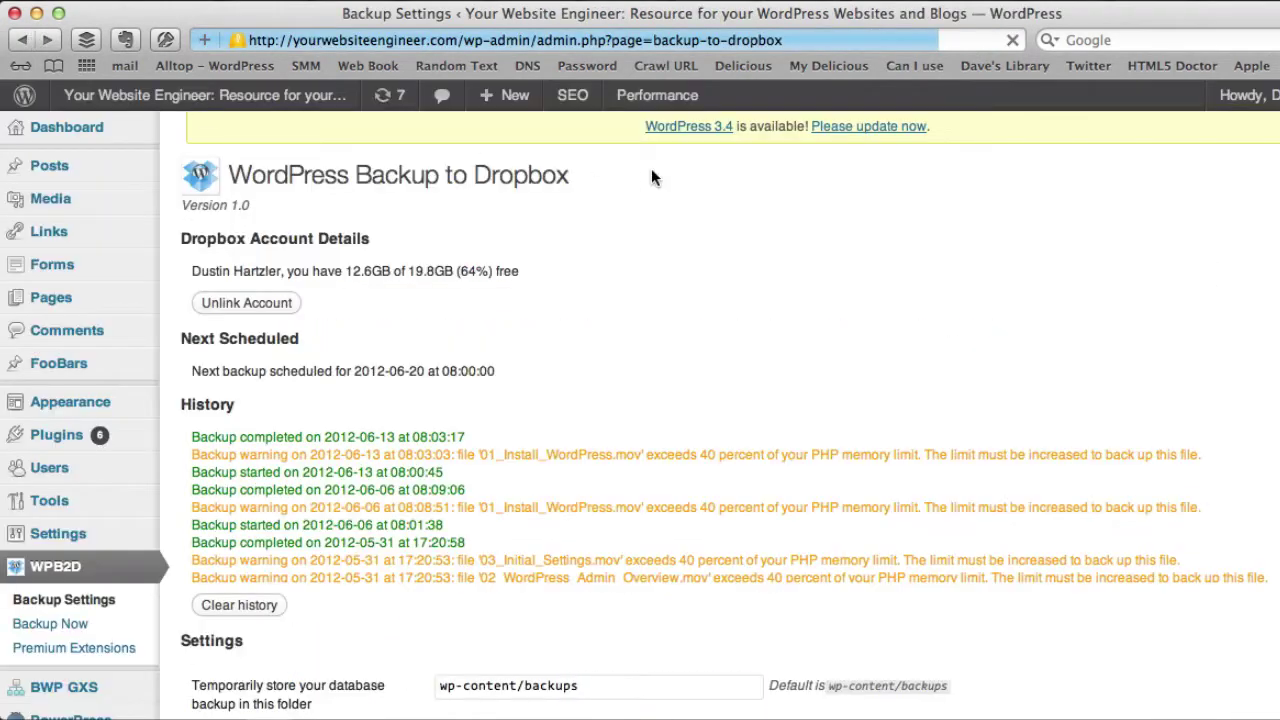
# Step: Update the site's WordPress installation to version 3.4 and continue to the dashboard
pyautogui.click(850, 128)
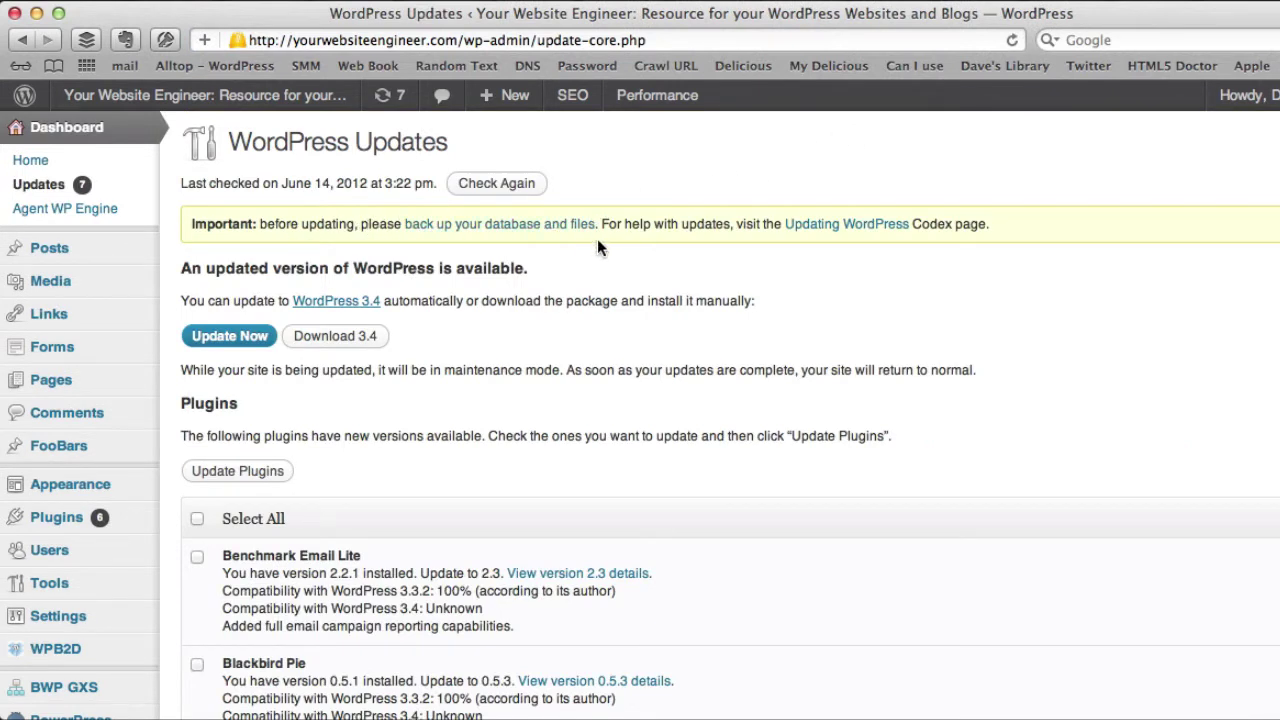
pyautogui.click(248, 345)
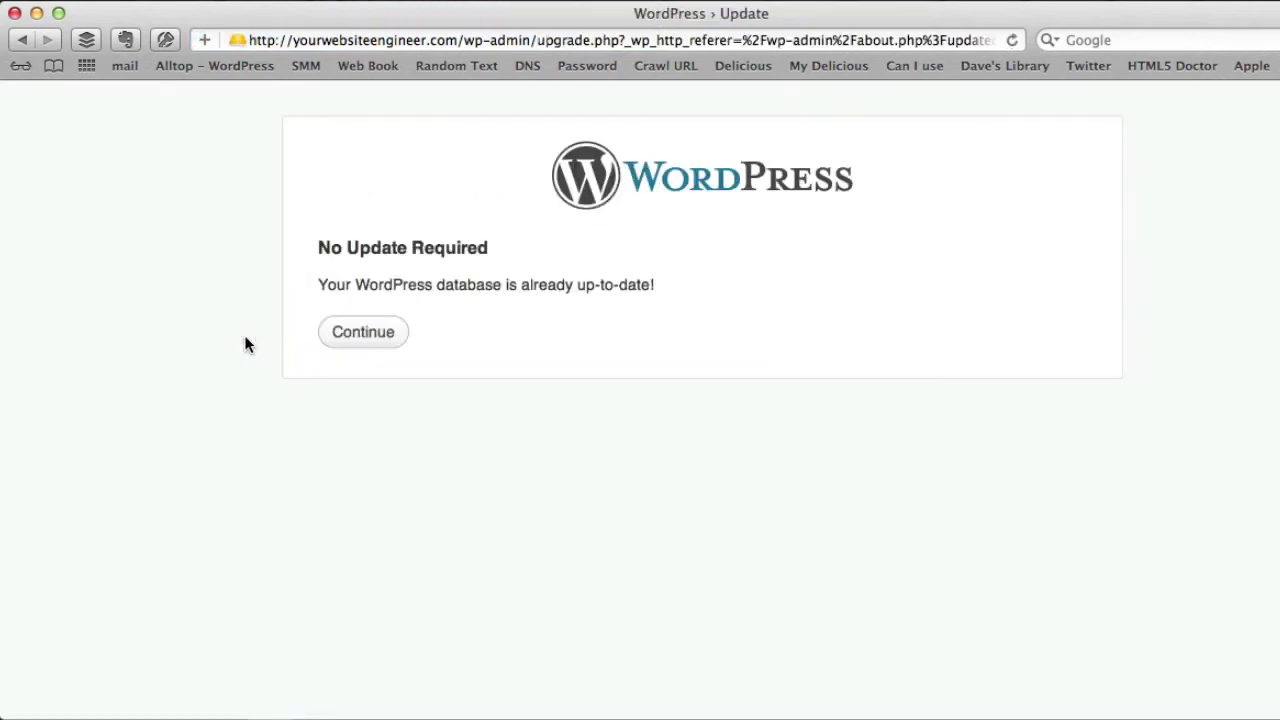
pyautogui.click(349, 342)
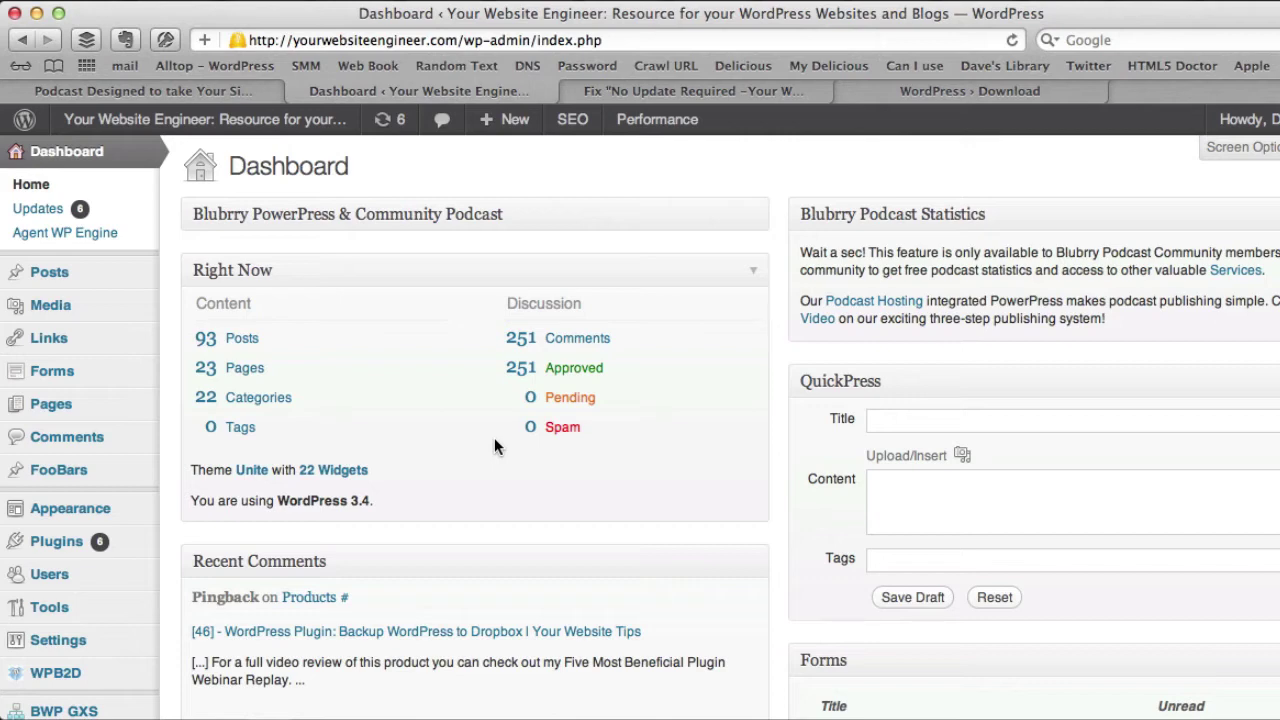
# Step: Switch to the file transfer app to view the server's wp-content folder, and return to the WordPress dashboard
pyautogui.press('super+Tab')
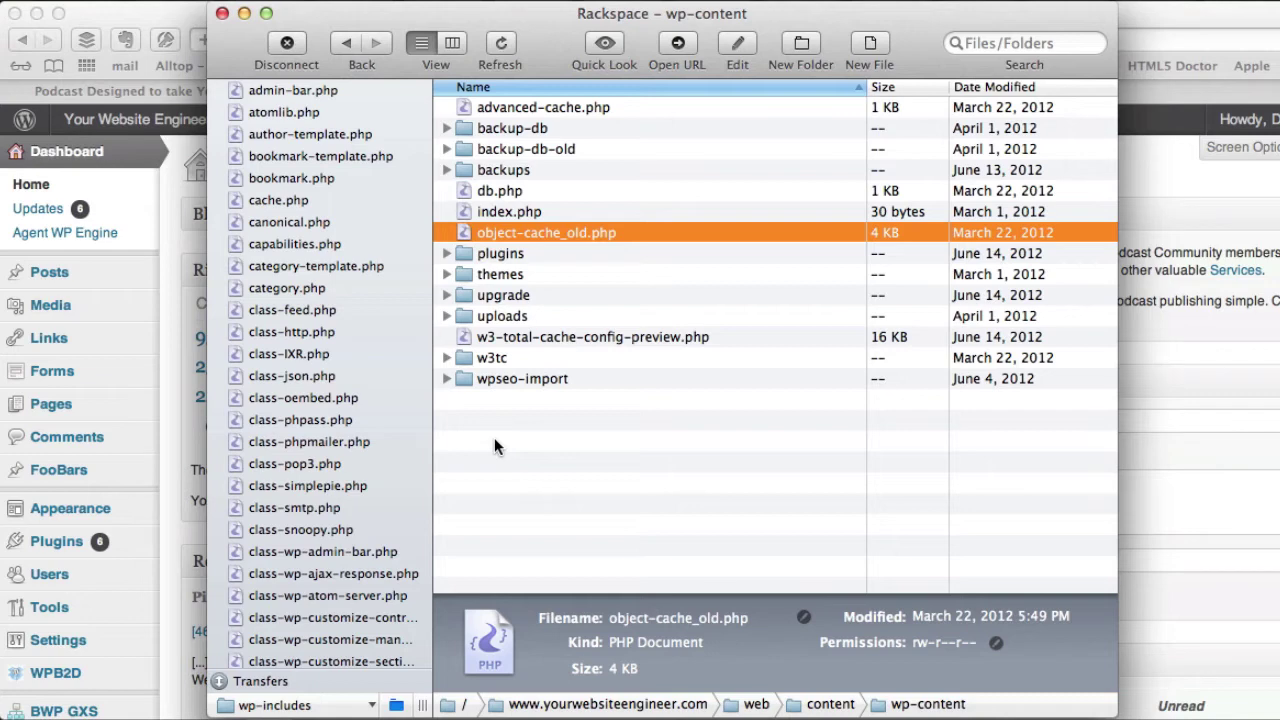
pyautogui.press('super+tab')
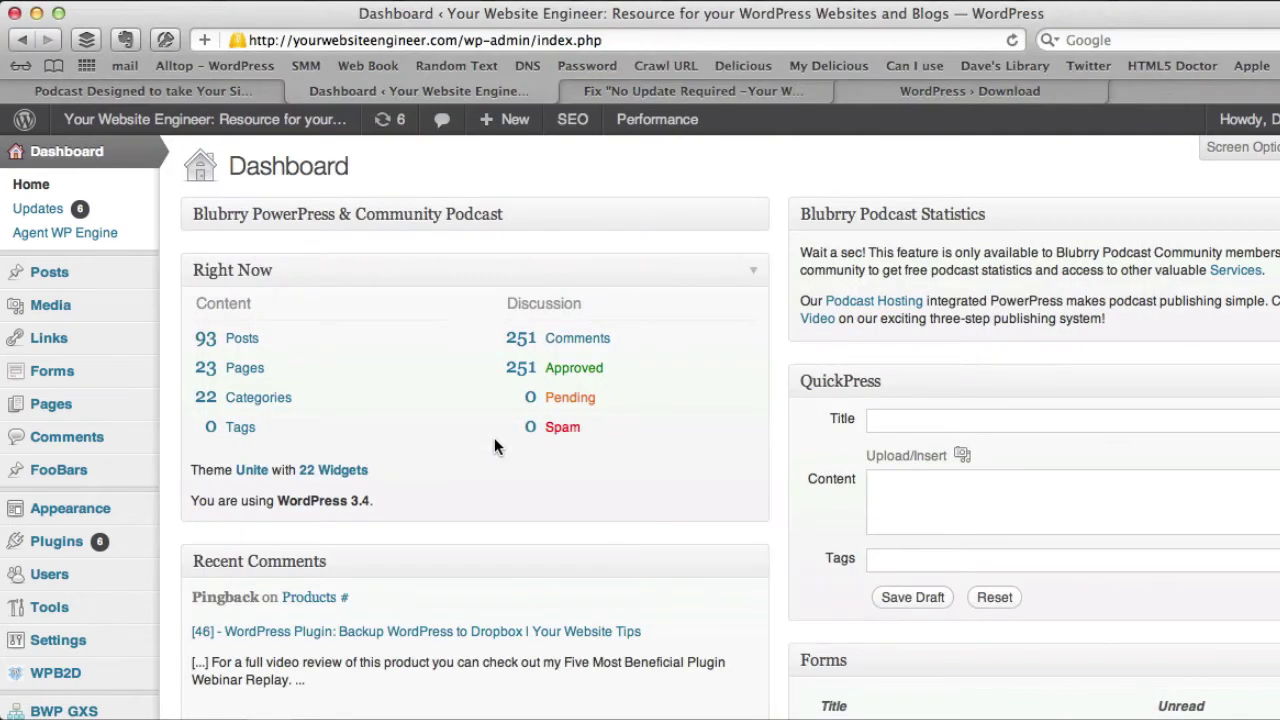
# Step: Go to theme management, dismiss the Customizer feature notice, and open the Unite theme for customizing
pyautogui.moveTo(110, 510)
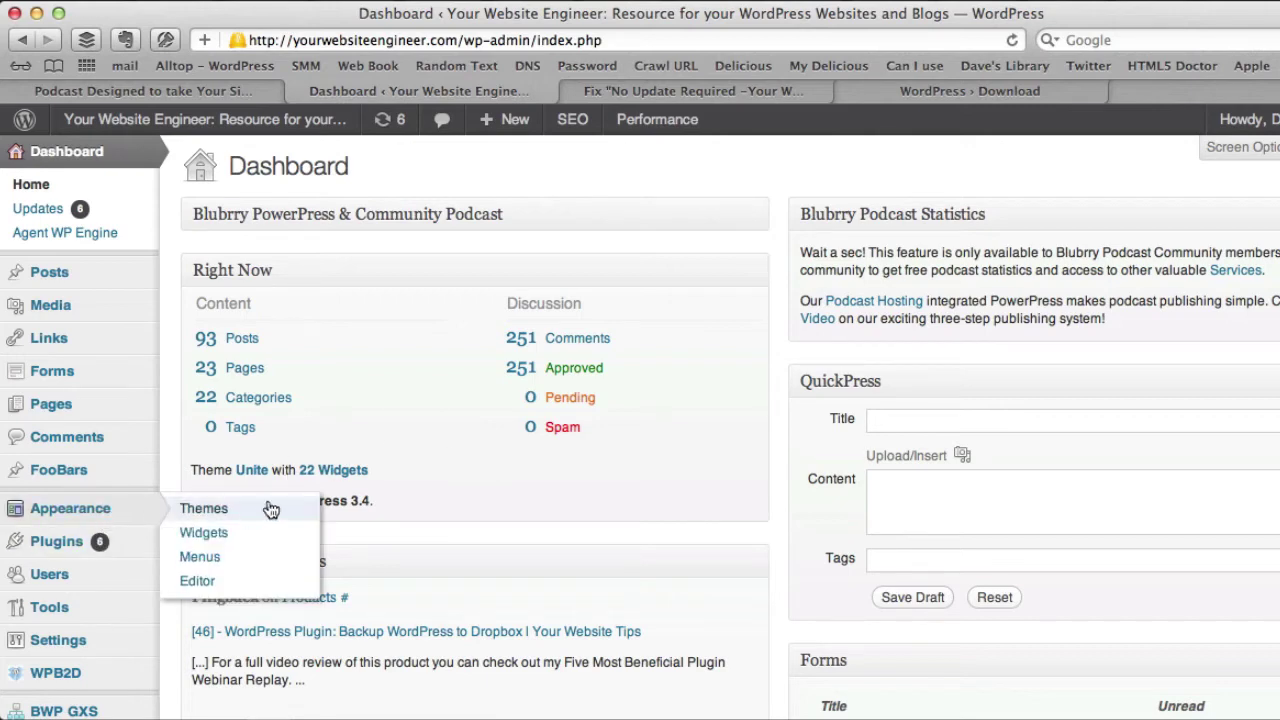
pyautogui.click(205, 510)
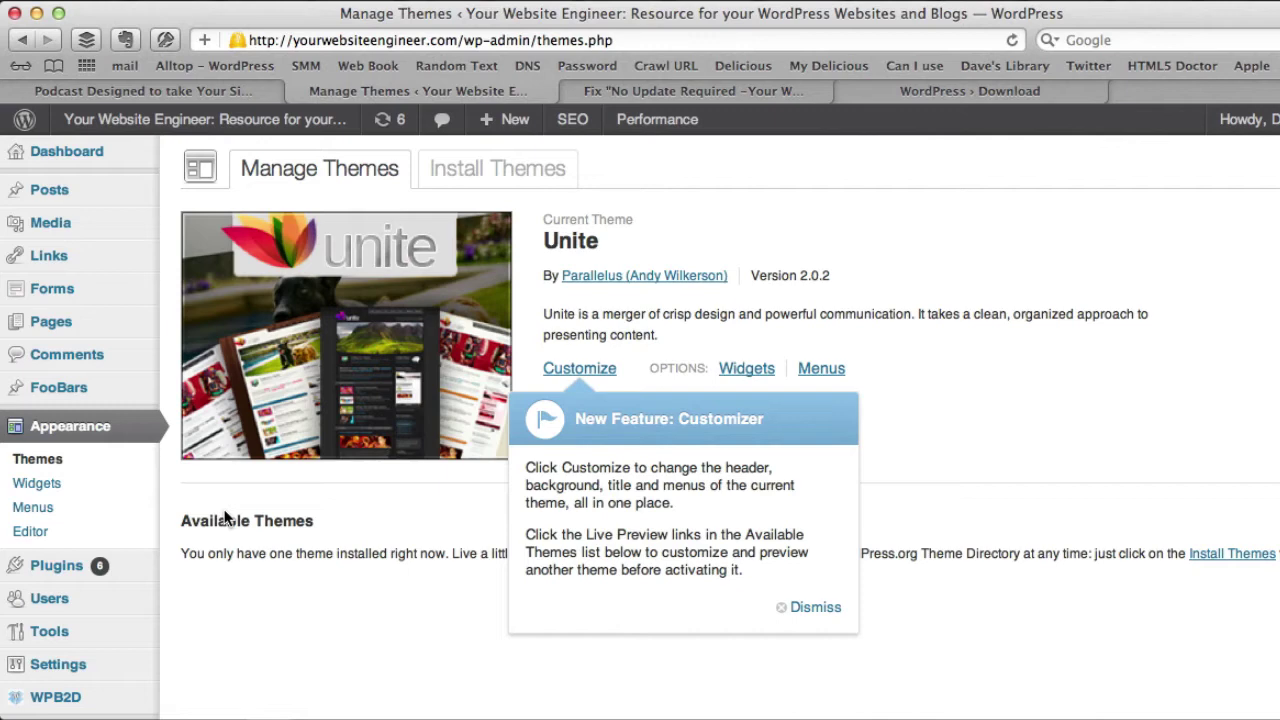
pyautogui.click(823, 607)
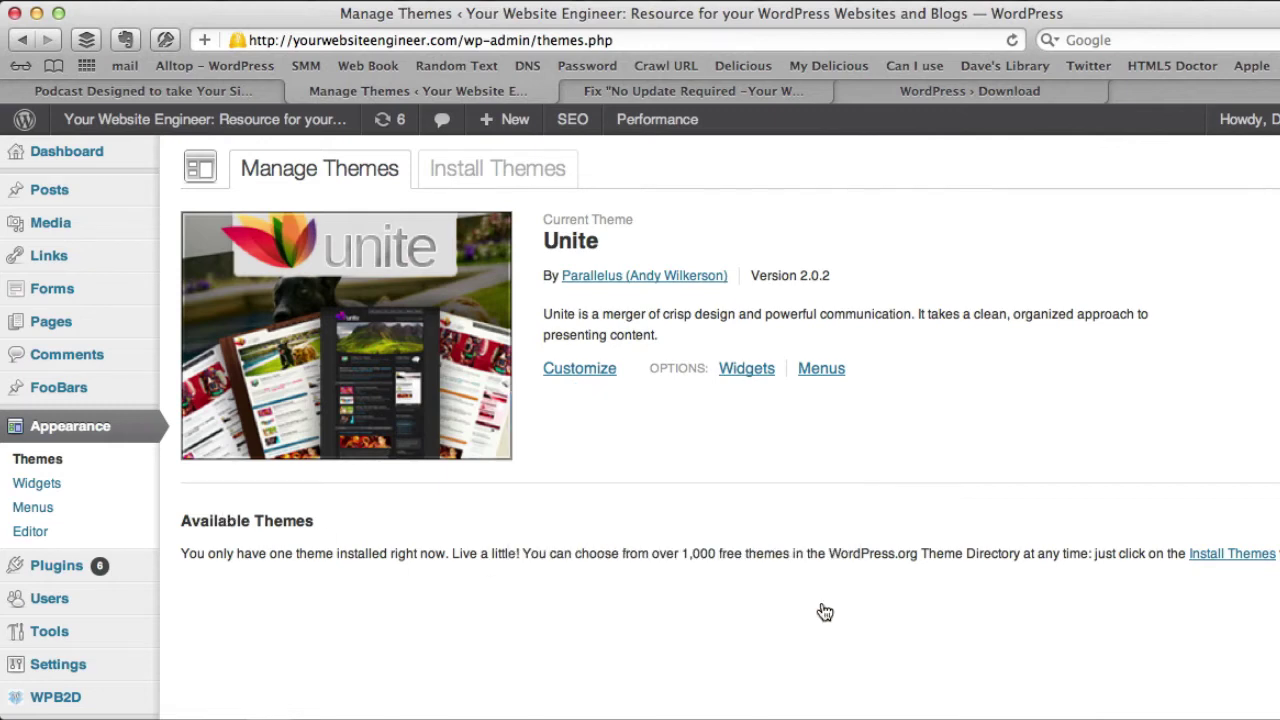
pyautogui.click(583, 370)
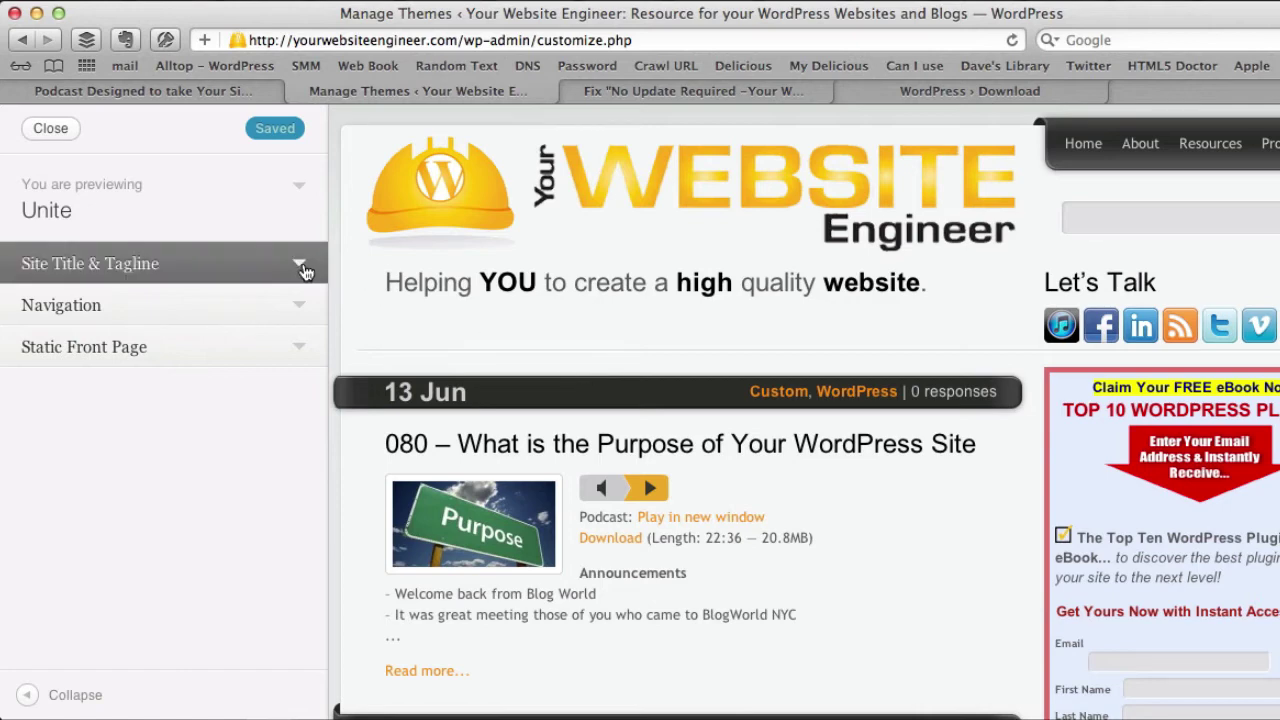
# Step: Check the customizer's Primary Navigation choices, keeping Main Menu selected
pyautogui.click(301, 306)
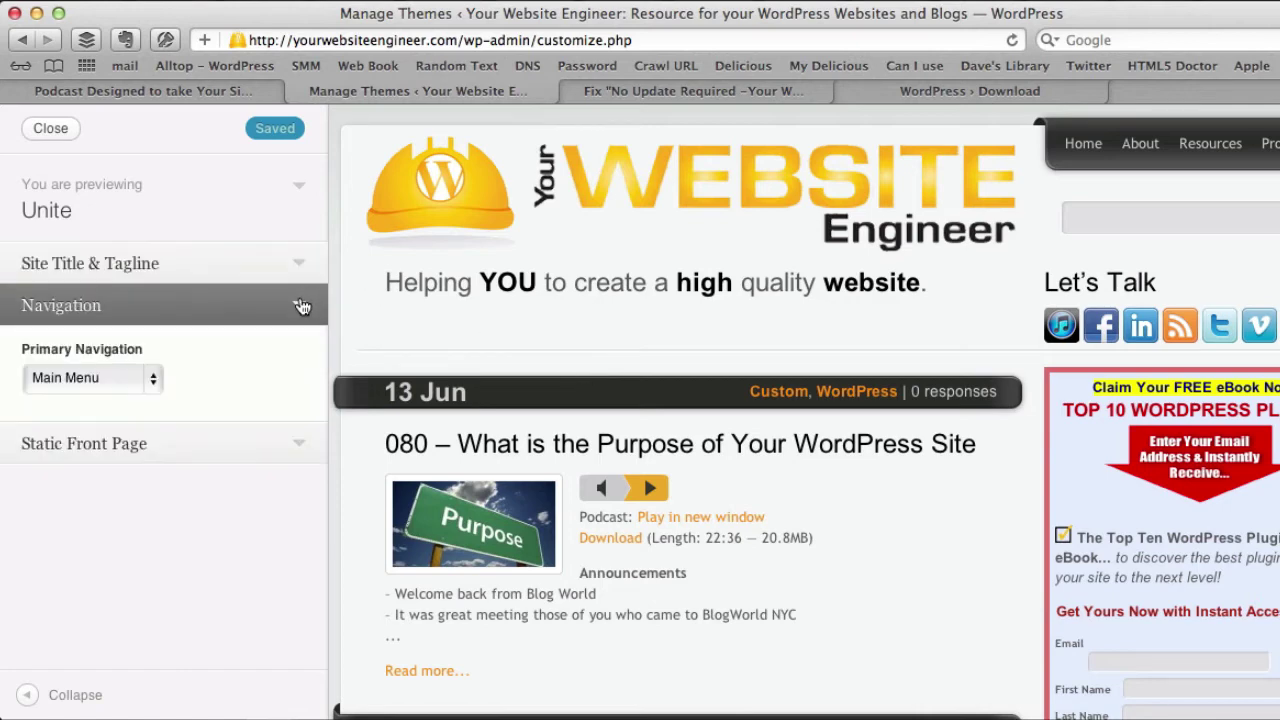
pyautogui.click(144, 376)
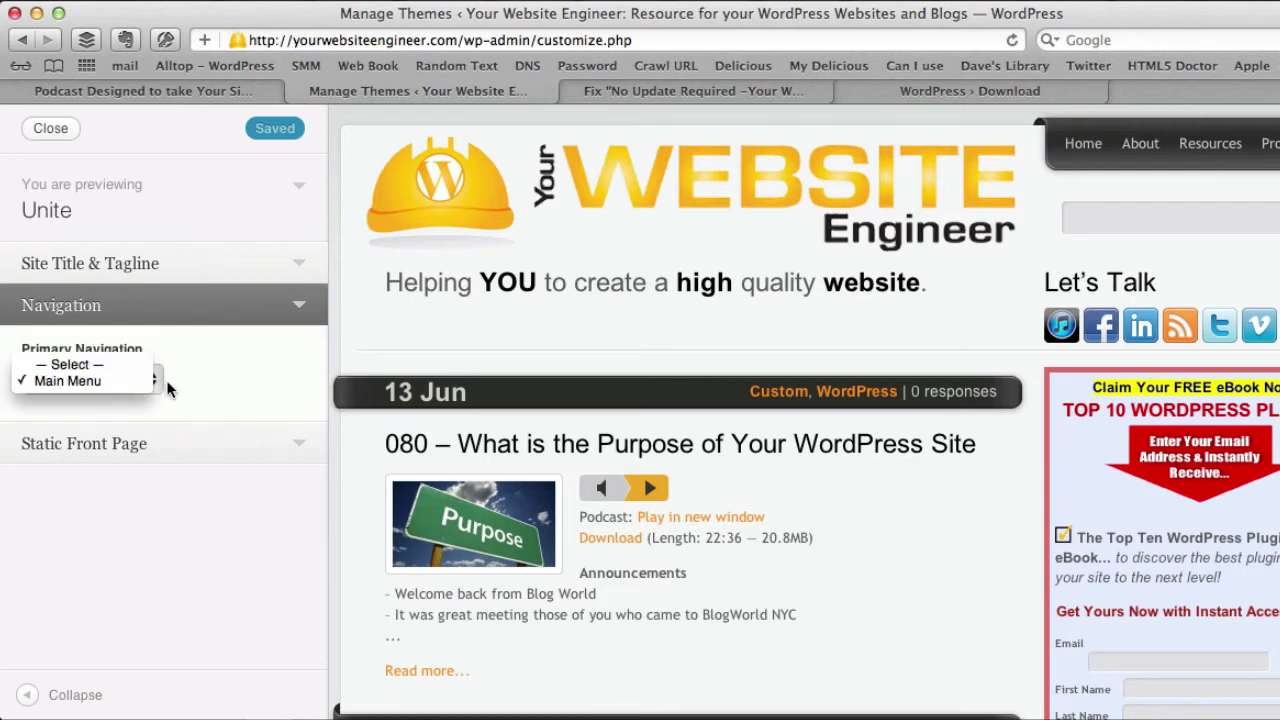
pyautogui.click(68, 381)
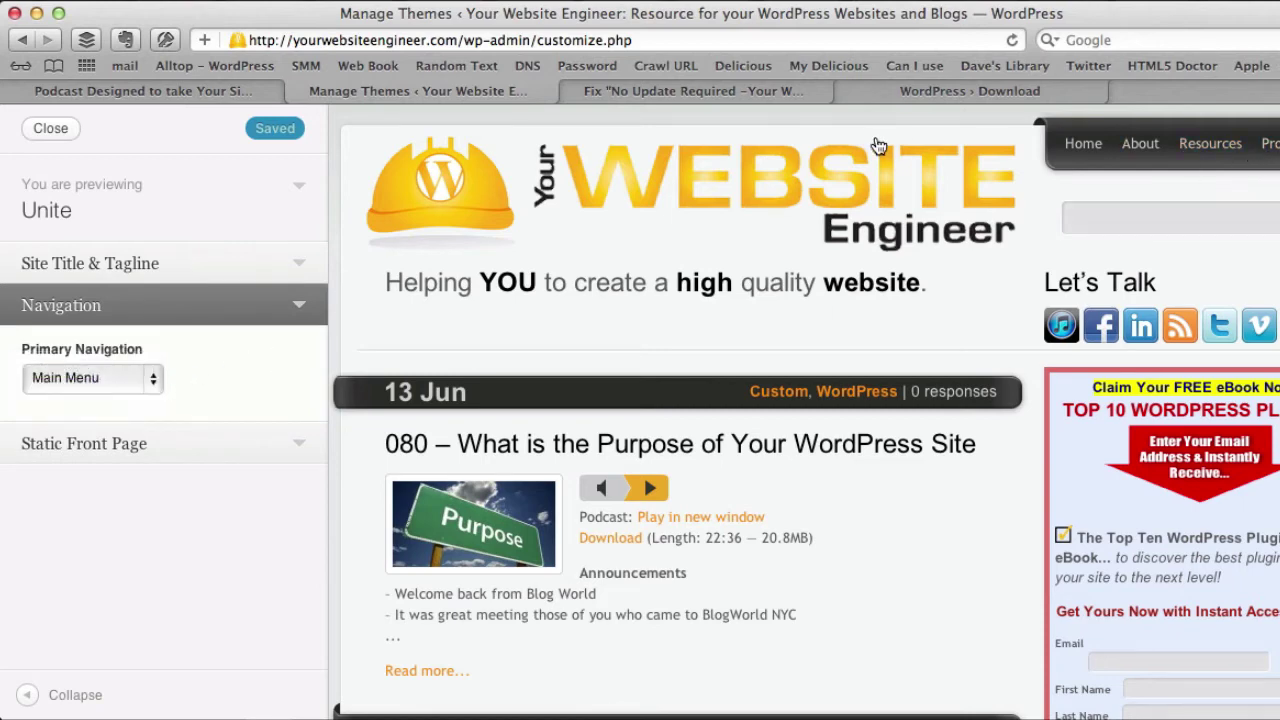
# Step: Preview a static front page in the customizer with About as the front page
pyautogui.click(130, 443)
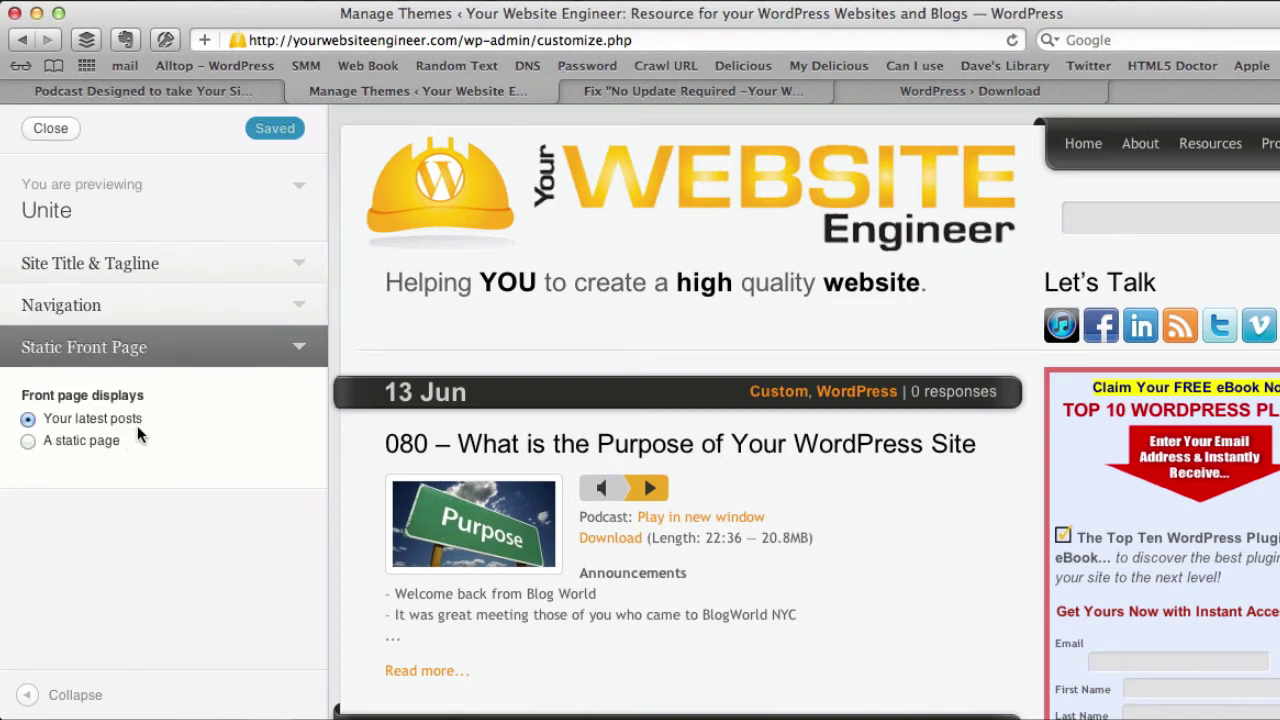
pyautogui.click(28, 441)
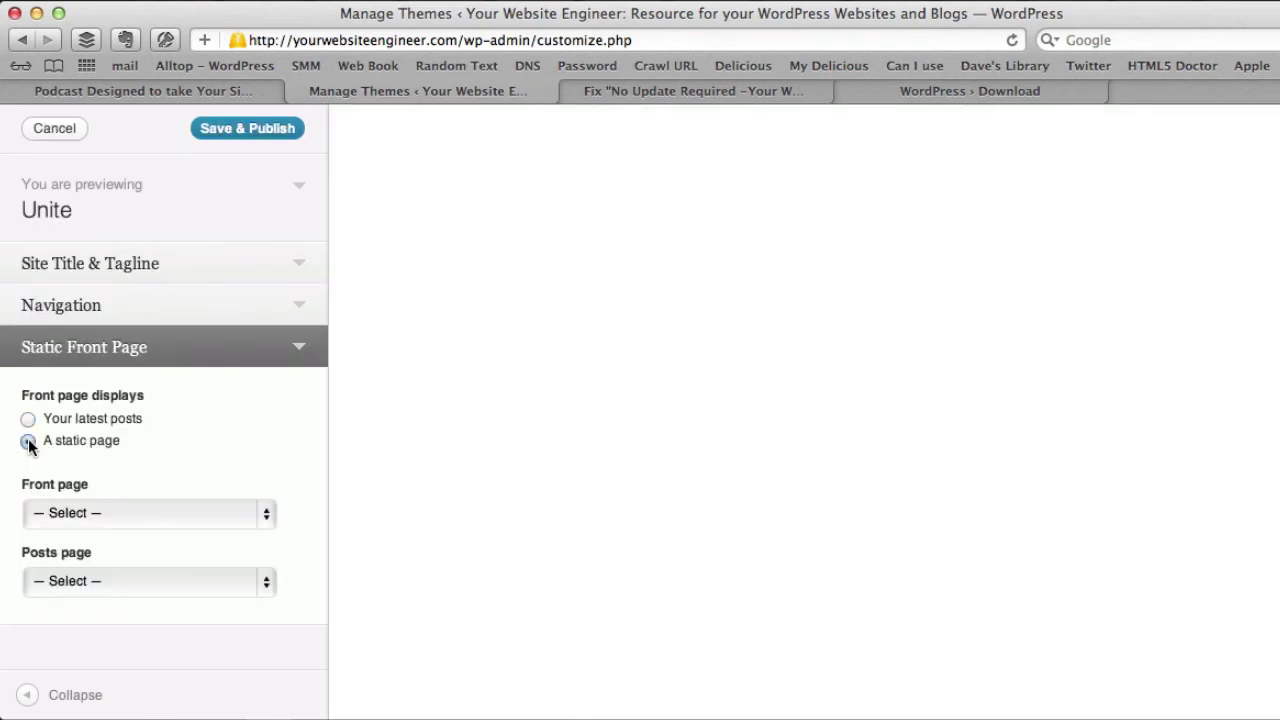
pyautogui.click(82, 514)
pyautogui.click(82, 515)
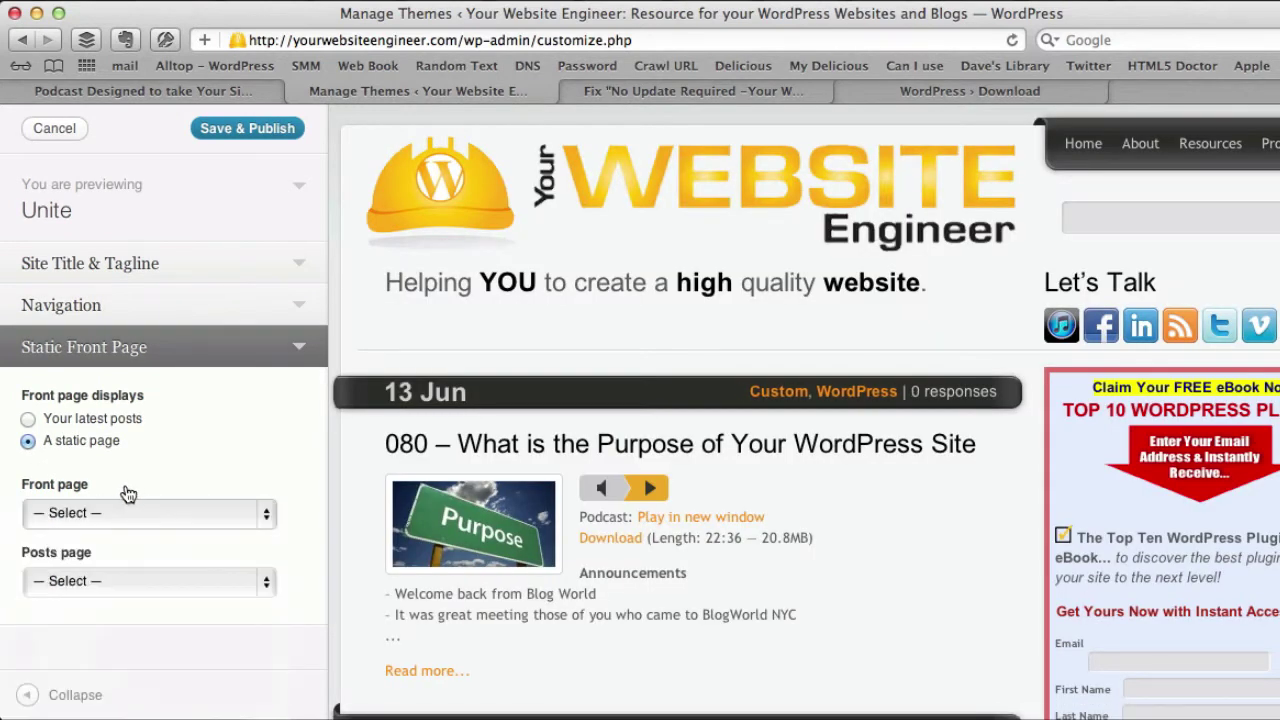
pyautogui.click(116, 510)
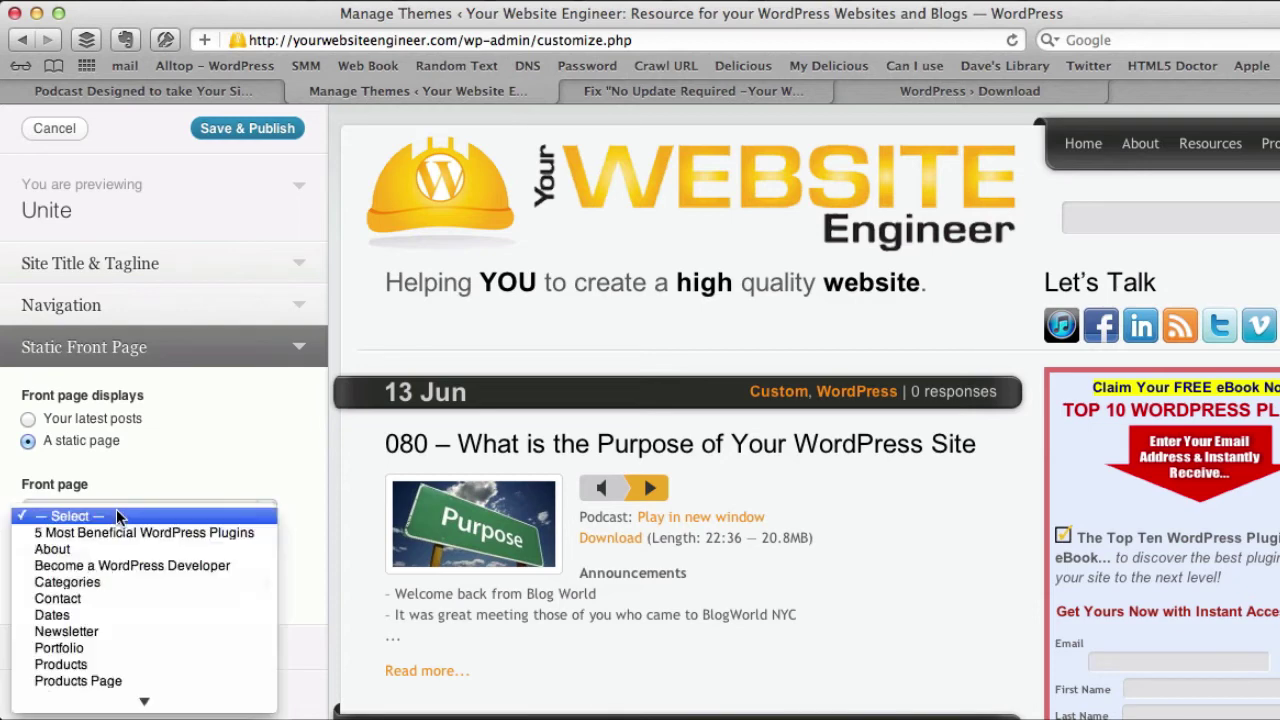
pyautogui.click(89, 551)
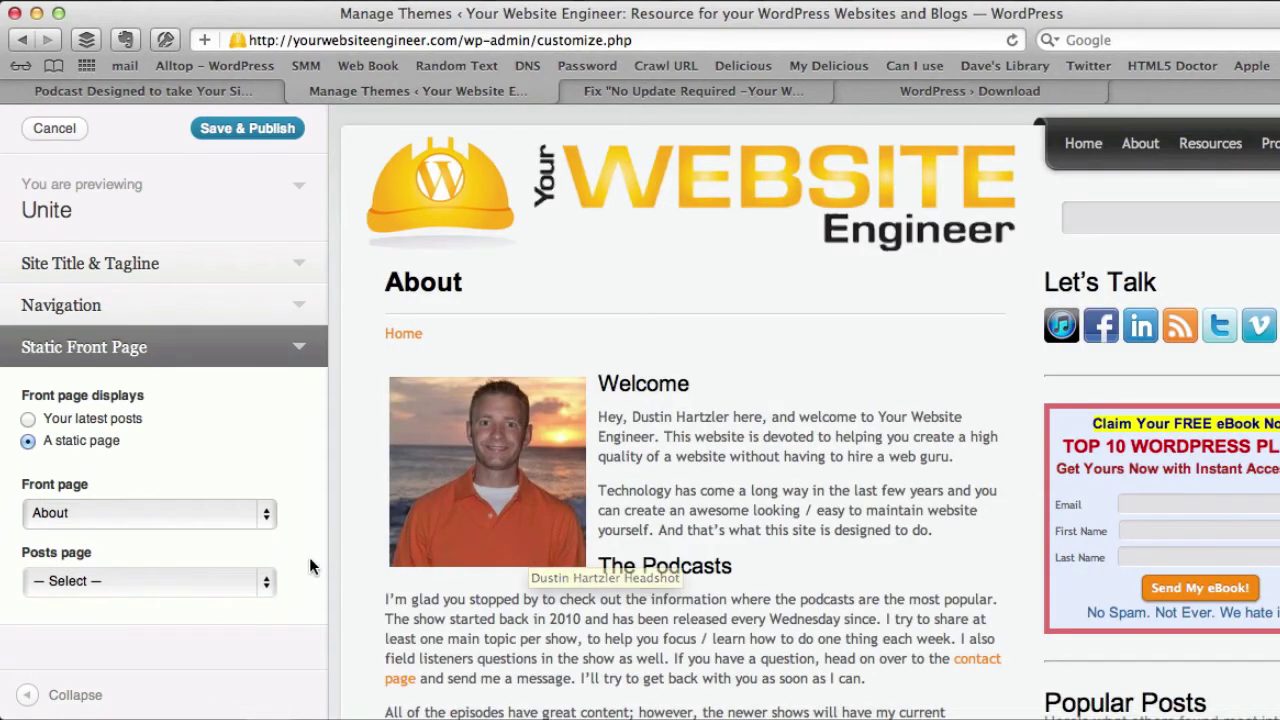
pyautogui.click(265, 515)
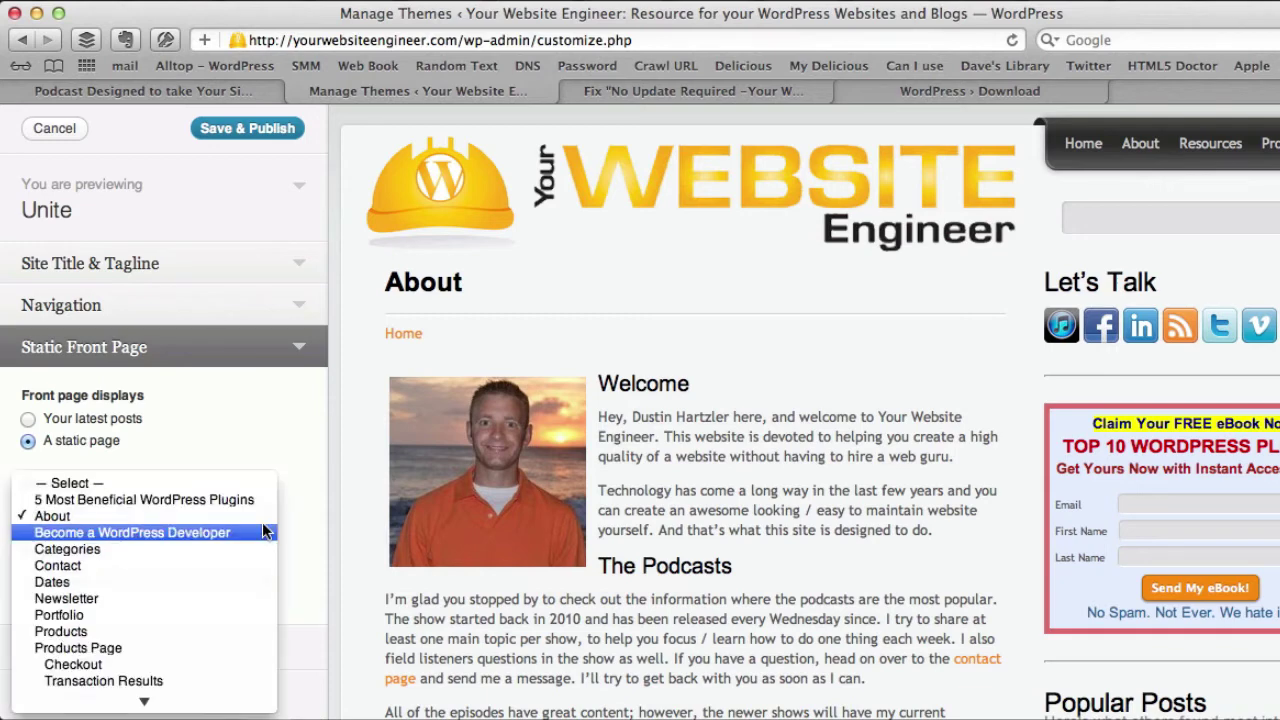
pyautogui.click(263, 445)
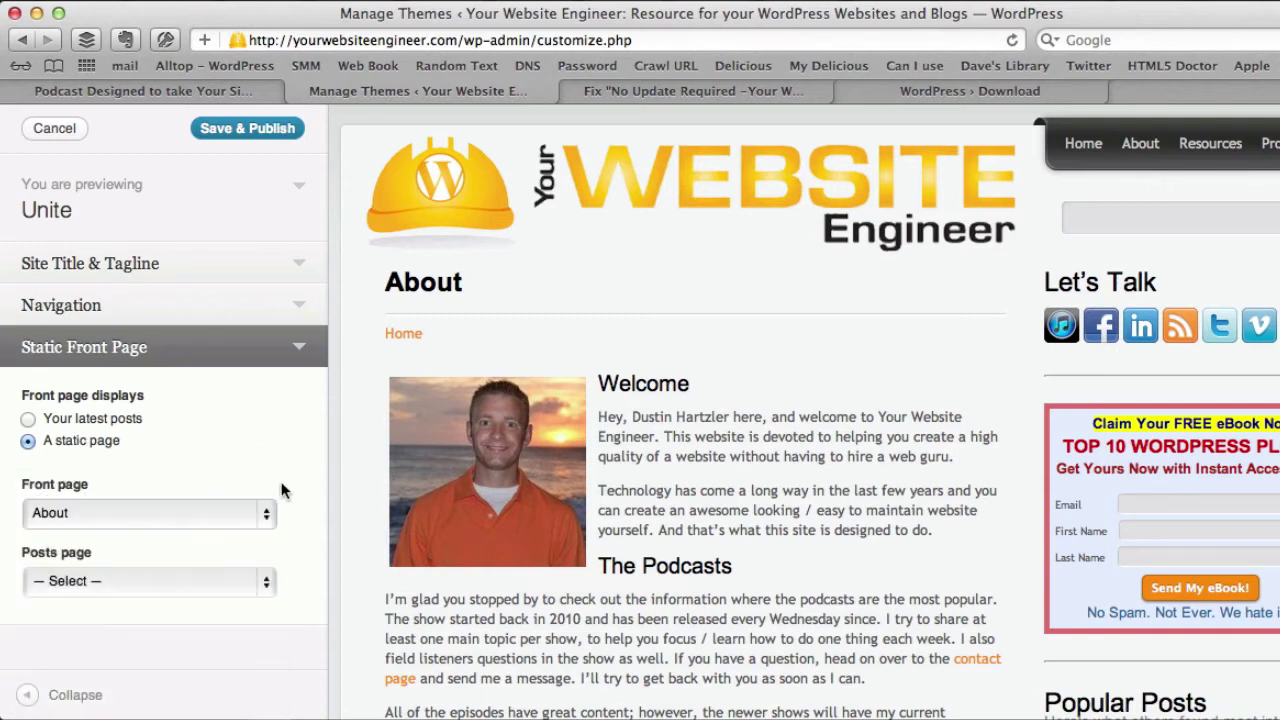
# Step: Show the Site Title & Tagline settings in the customizer
pyautogui.click(298, 345)
pyautogui.click(300, 270)
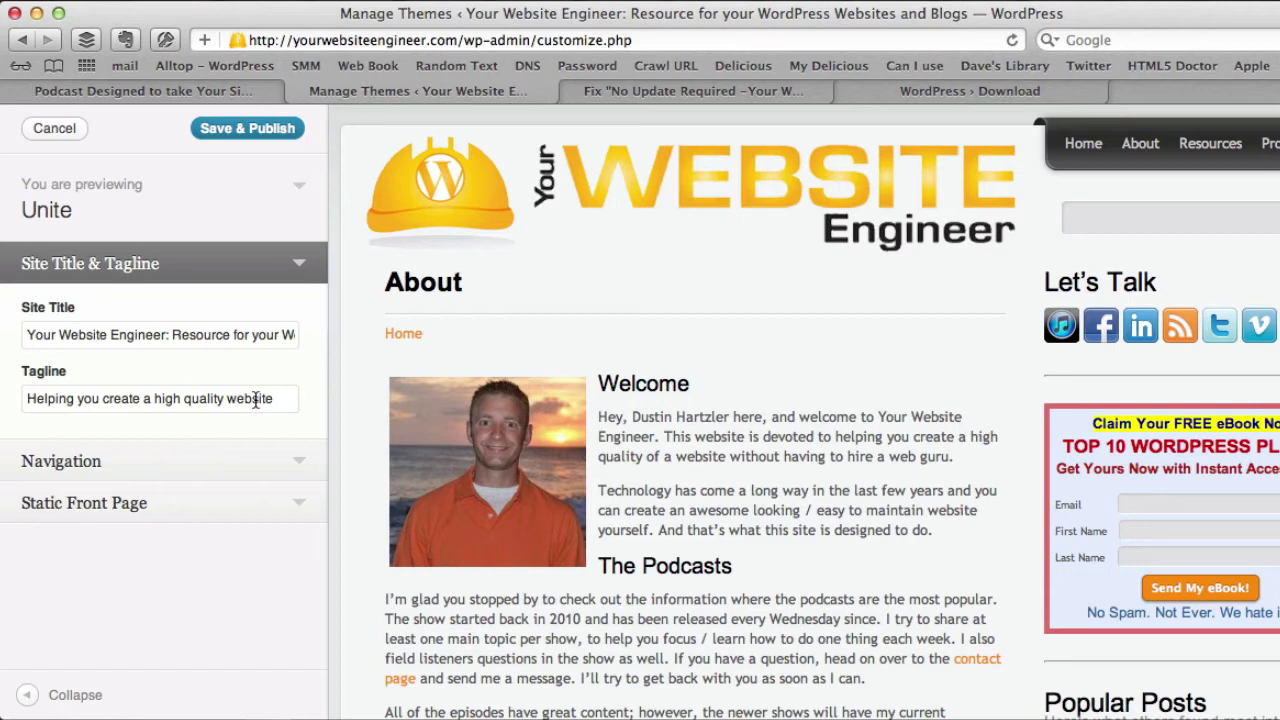
# Step: Preview the site's Resources and Products pages in the customizer, and leave it without publishing
pyautogui.click(1212, 145)
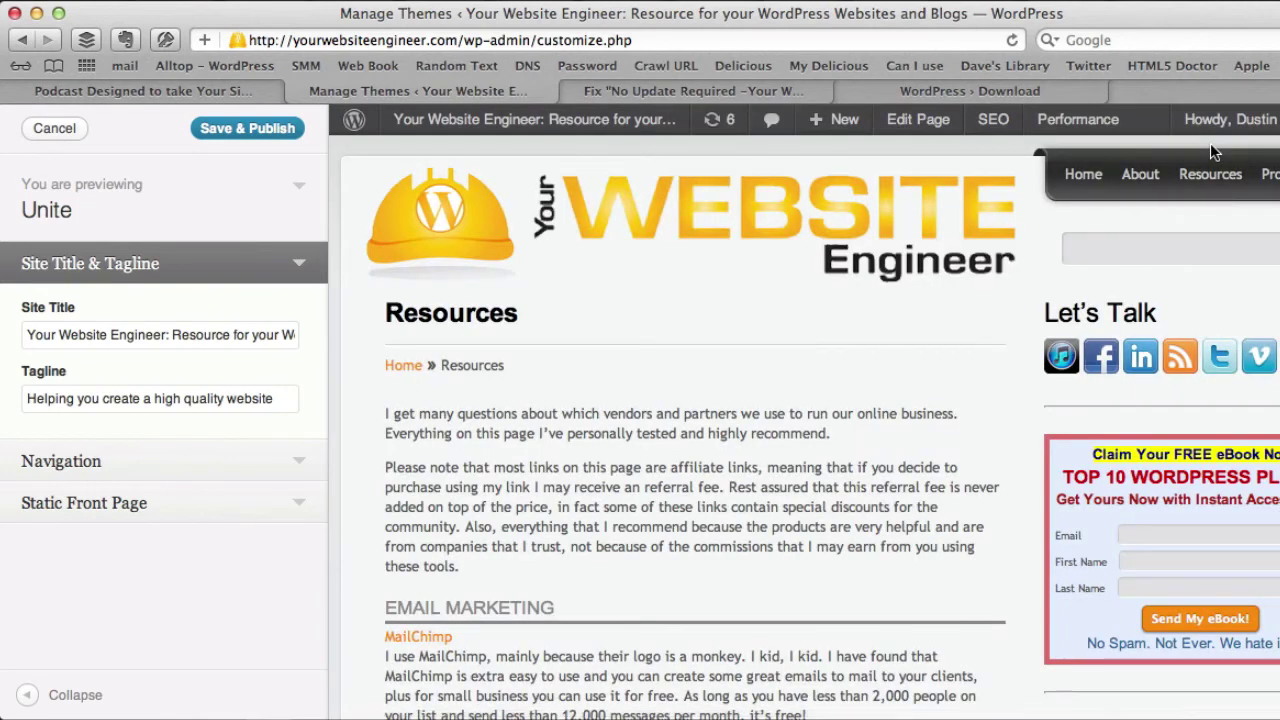
pyautogui.click(1270, 175)
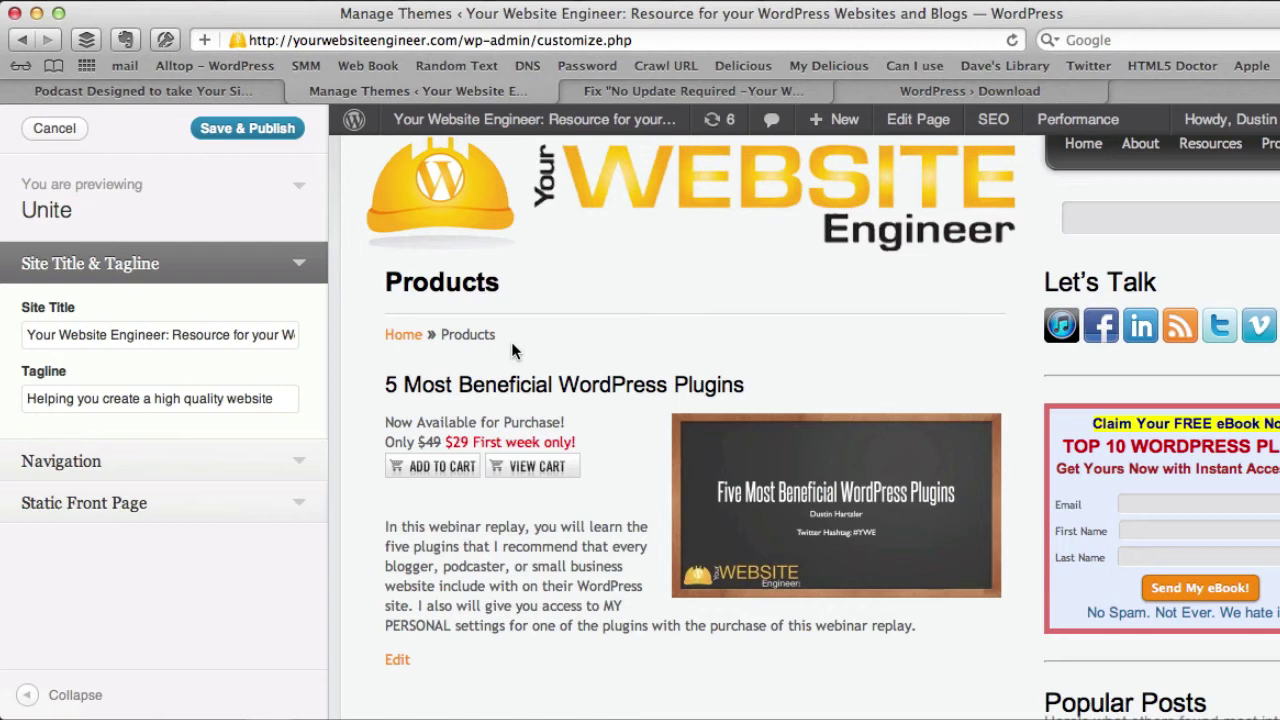
pyautogui.click(58, 133)
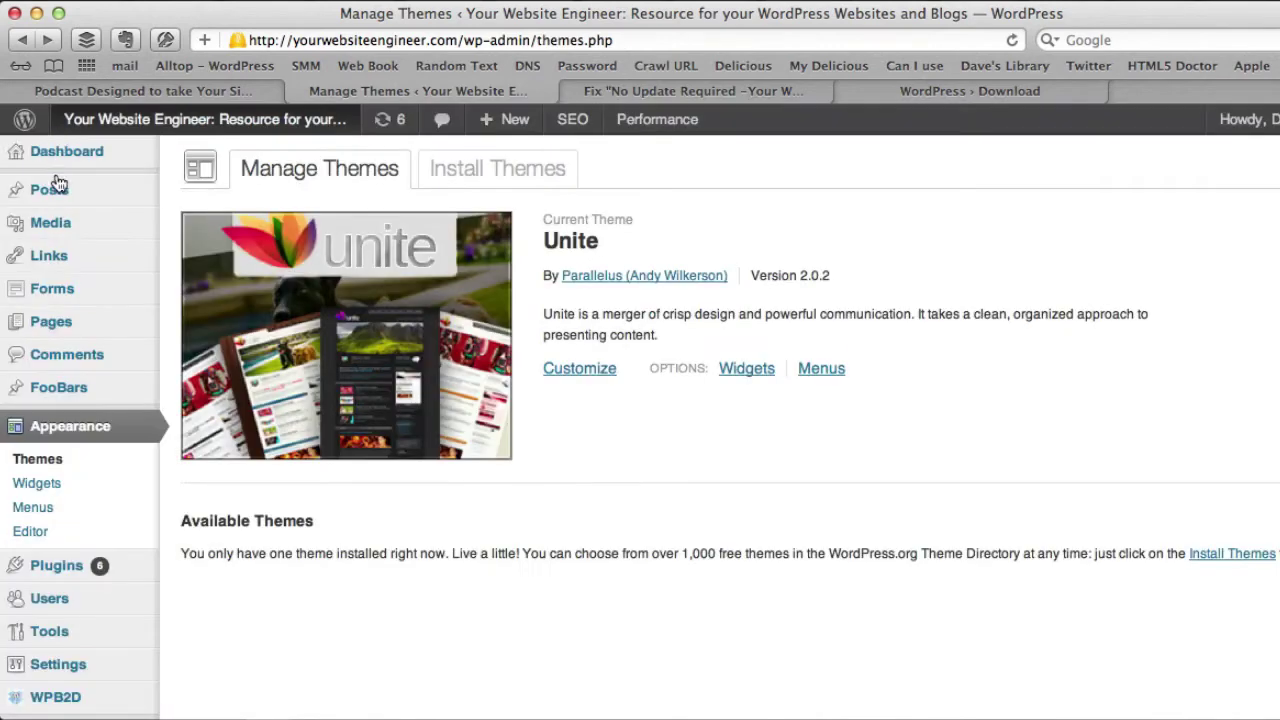
pyautogui.moveTo(55, 190)
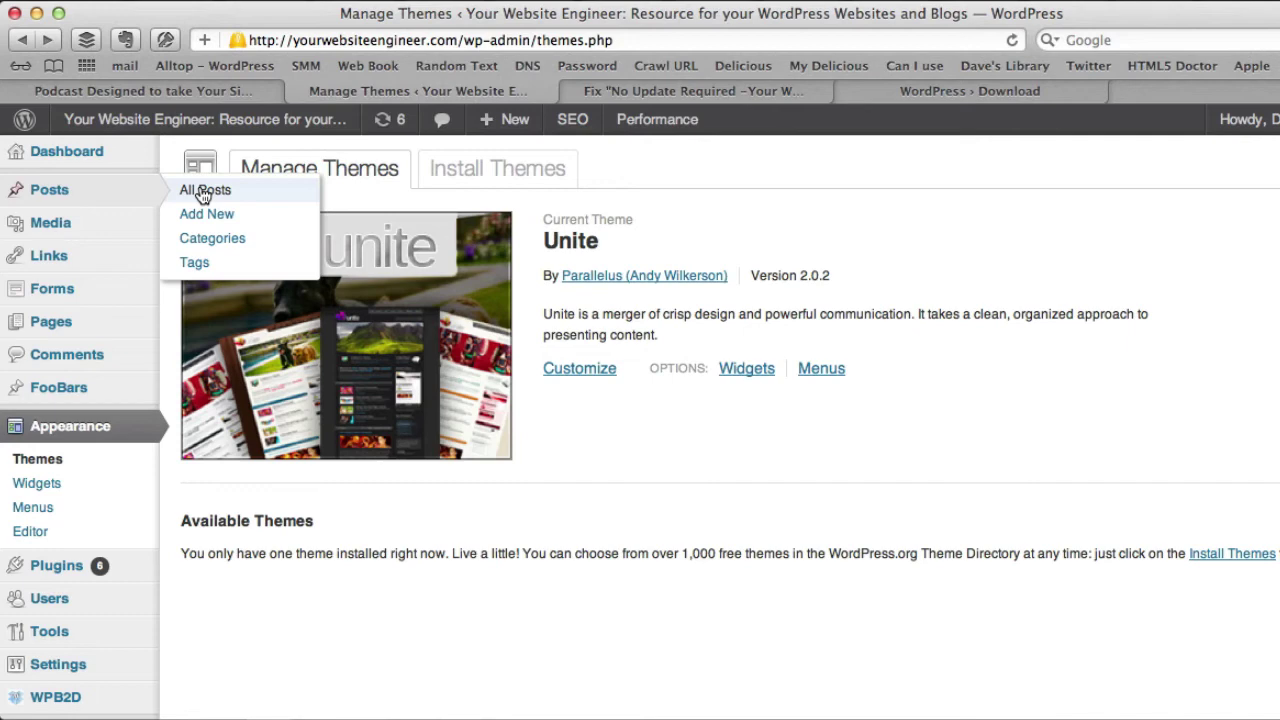
pyautogui.moveTo(80, 320)
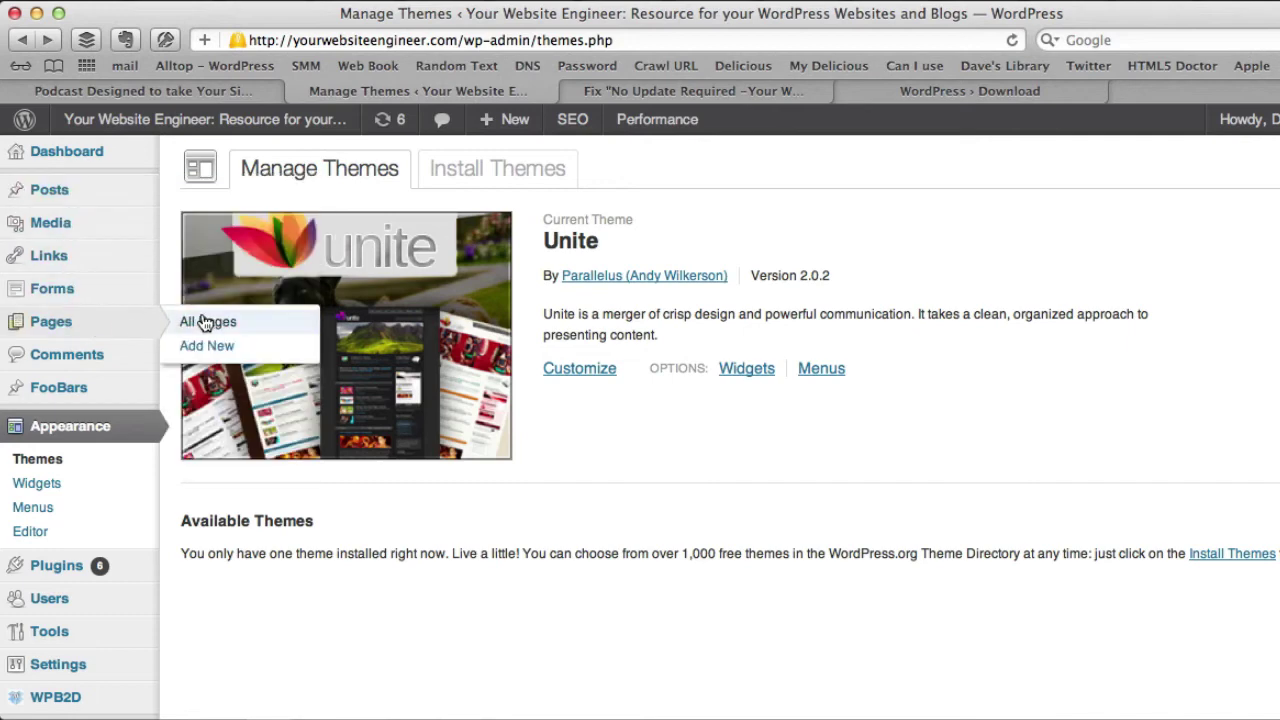
# Step: Create a new page titled "Test Page" with two identical placeholder paragraphs beginning "Fringilla quis iaculis", separated by a blank line
pyautogui.click(216, 344)
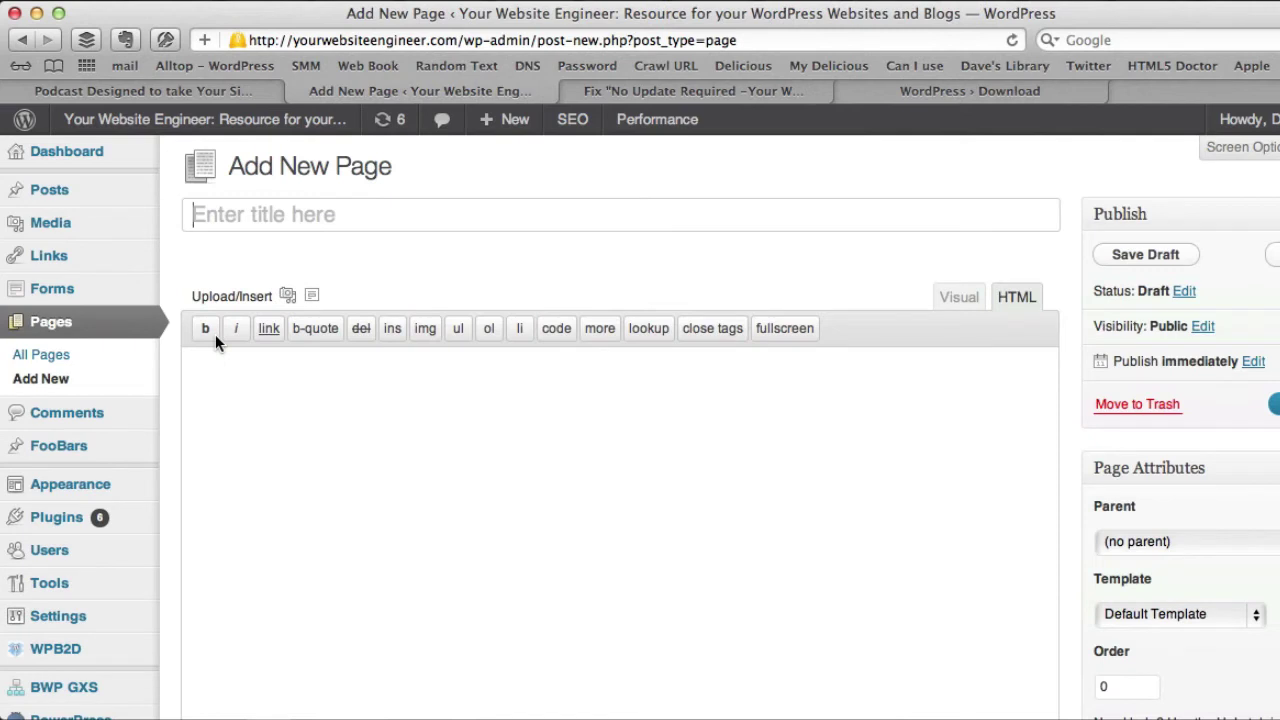
pyautogui.write('Test Page')
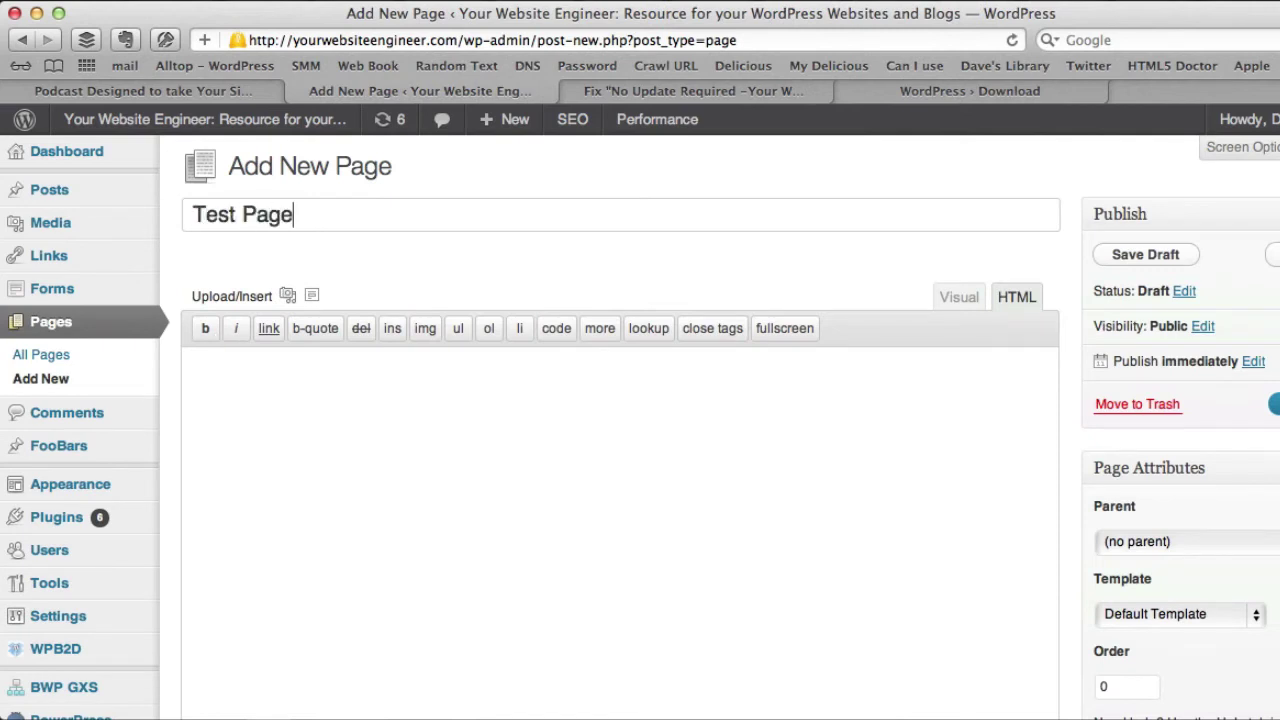
pyautogui.press('Tab')
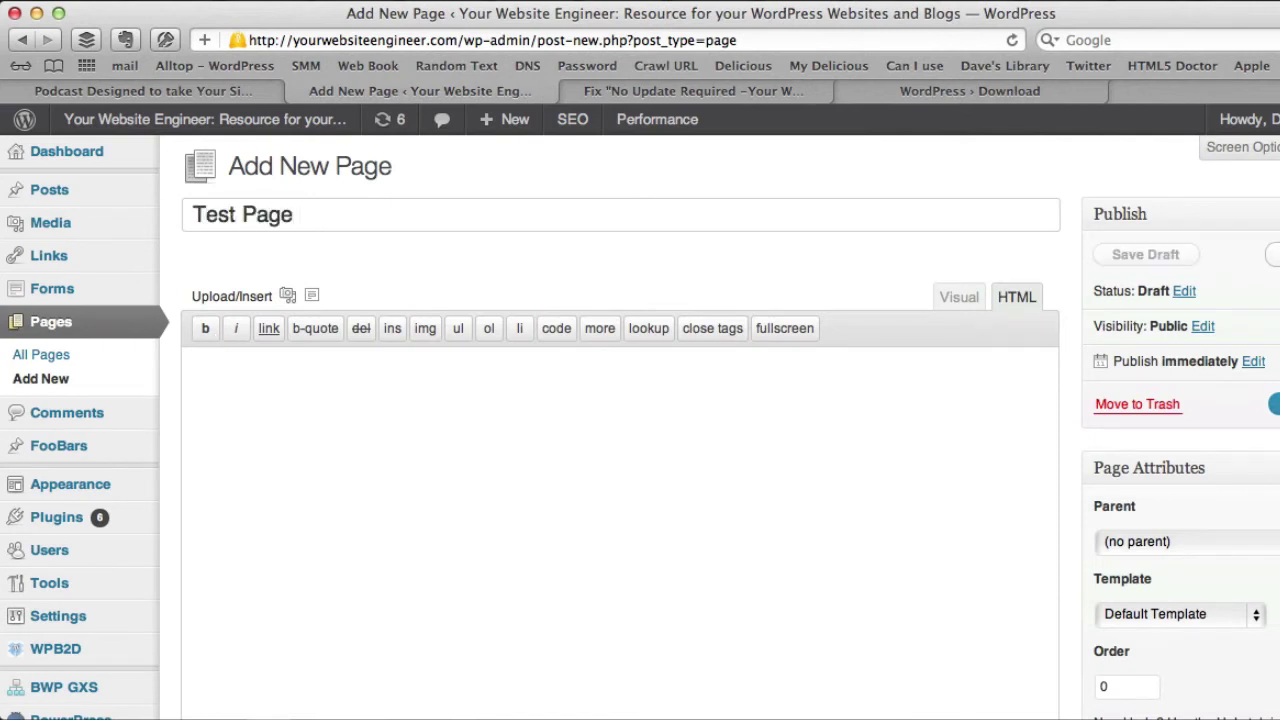
pyautogui.write('Fringilla quis iaculis sollicitudin etiam libero amet suscipit vel fames, iaculis sed lacinia fusce eu at risus purus justo morbi quisque leo etiam nibh massa semper dapibus donec, lacinia mauris aenean placerat integer ipsum etiam aenean proin, netus pharetra ultricies primis sem porttitor aliquam leo elit ligula ut habitasse id suspendisse gravida iaculis vitae tincidunt.')
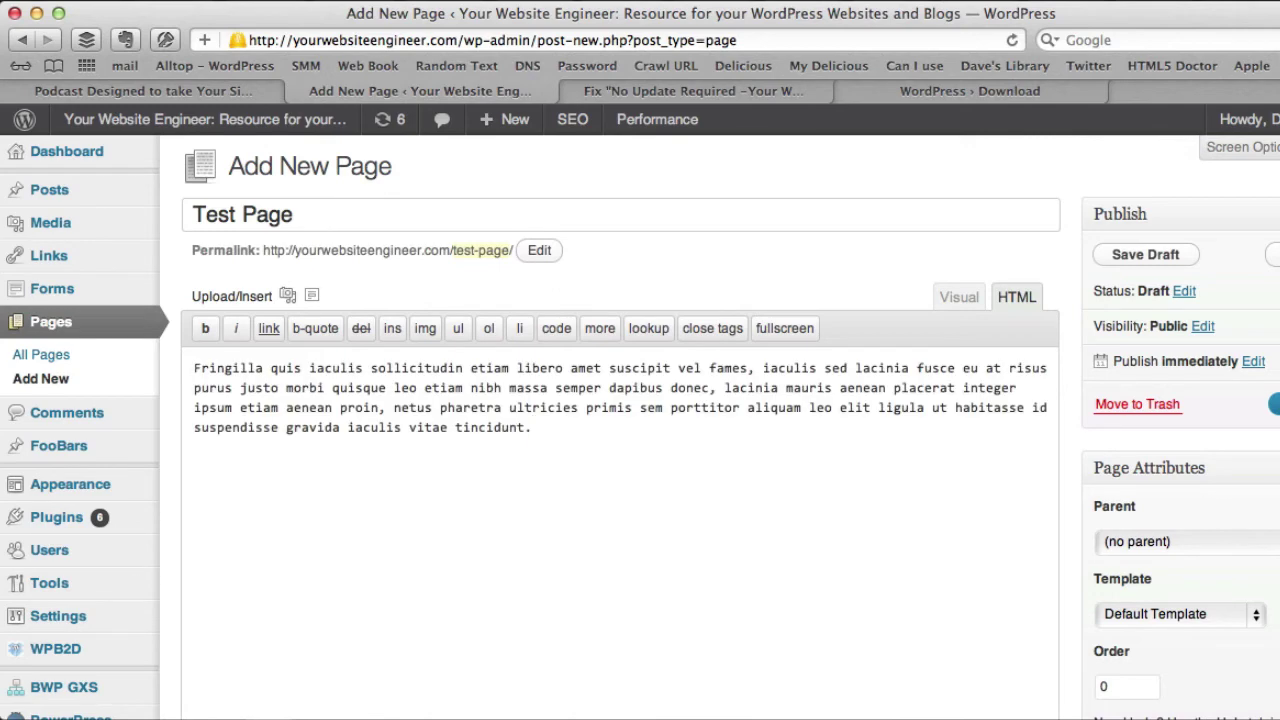
pyautogui.press('Return')
pyautogui.press('Return')
pyautogui.write('Fringilla quis iaculis sollicitudin etiam libero amet suscipit vel fames, iaculis sed lacinia fusce eu at risus purus justo morbi quisque leo etiam nibh massa semper dapibus donec, lacinia mauris aenean placerat integer ipsum etiam aenean proin, netus pharetra ultricies primis sem porttitor aliquam leo elit ligula ut habitasse id suspendisse gravida iaculis vitae tincidunt.')
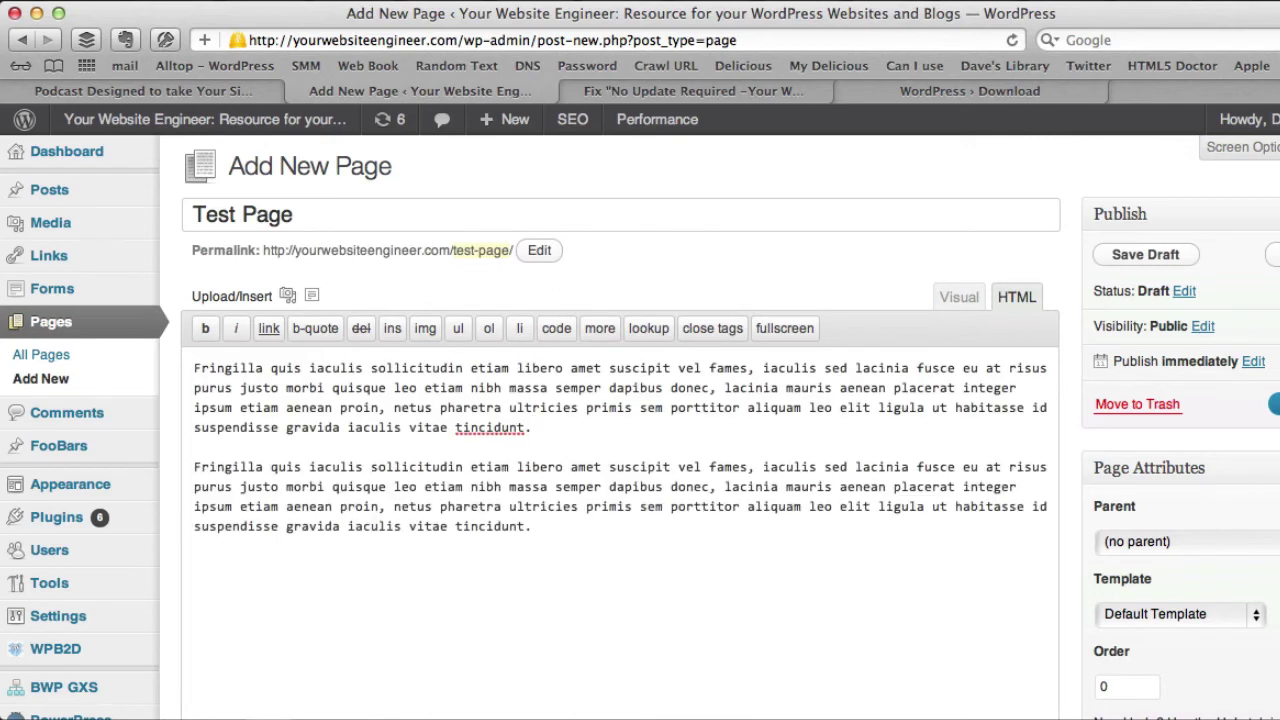
# Step: Look through the new page's Unite content, SEO and Discussion options below the editor
pyautogui.scroll(-10, 257, 434)
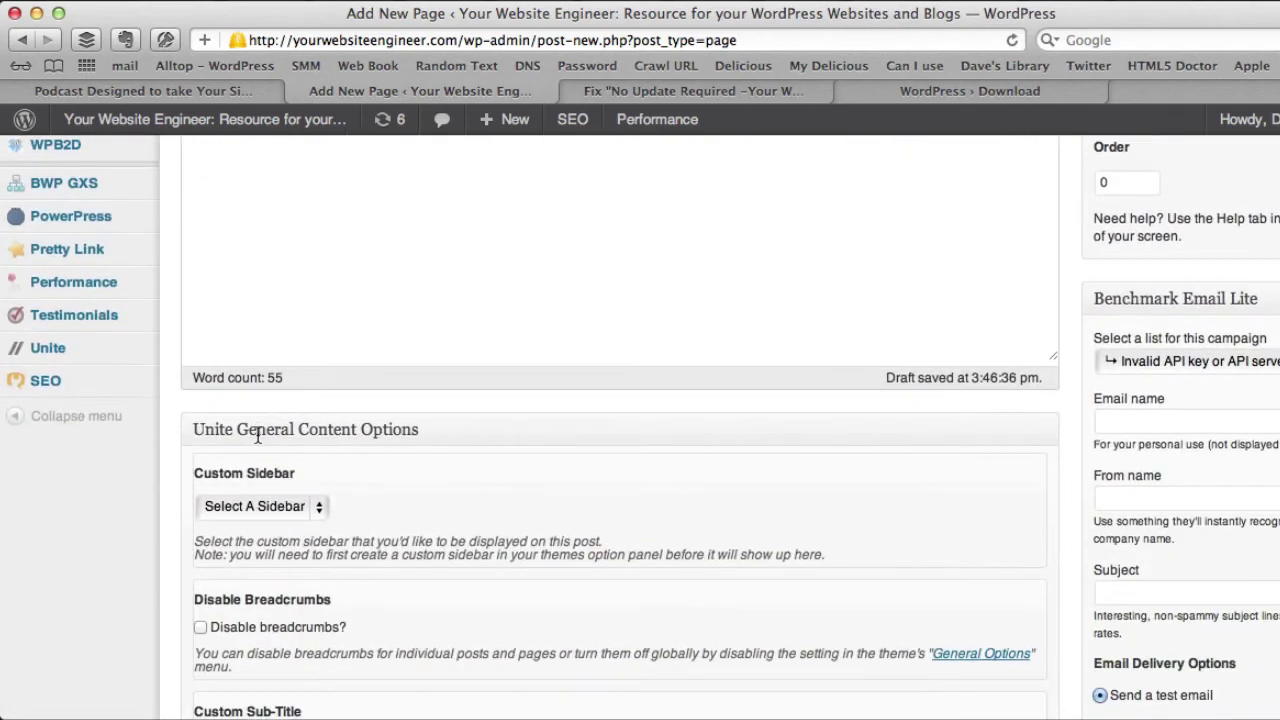
pyautogui.scroll(2, 257, 434)
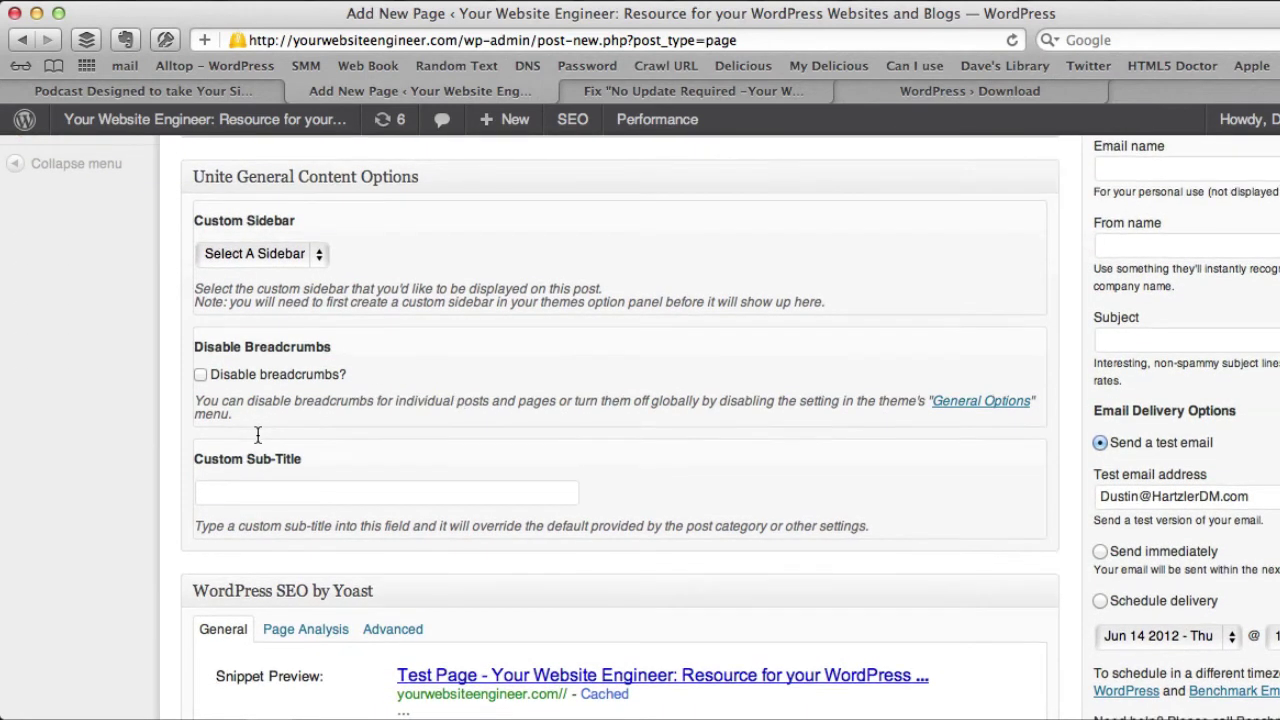
pyautogui.scroll(-15, 257, 434)
pyautogui.scroll(-9, 257, 434)
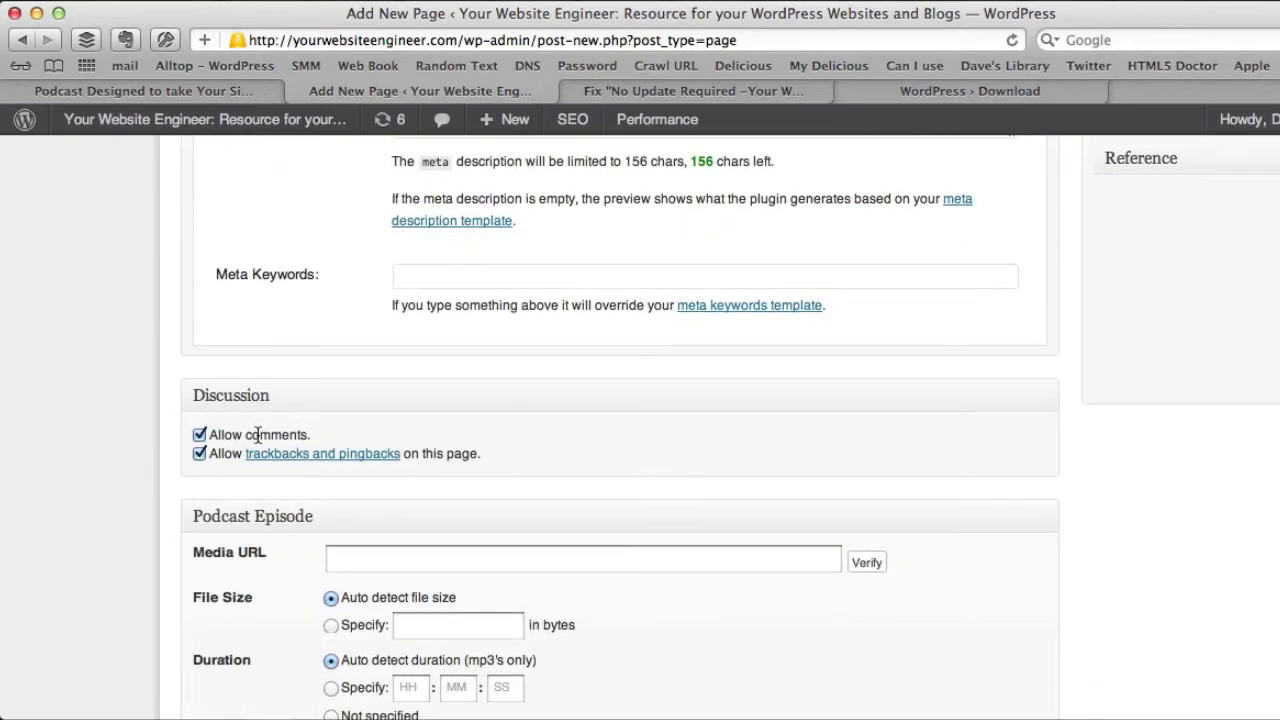
pyautogui.scroll(15, 257, 434)
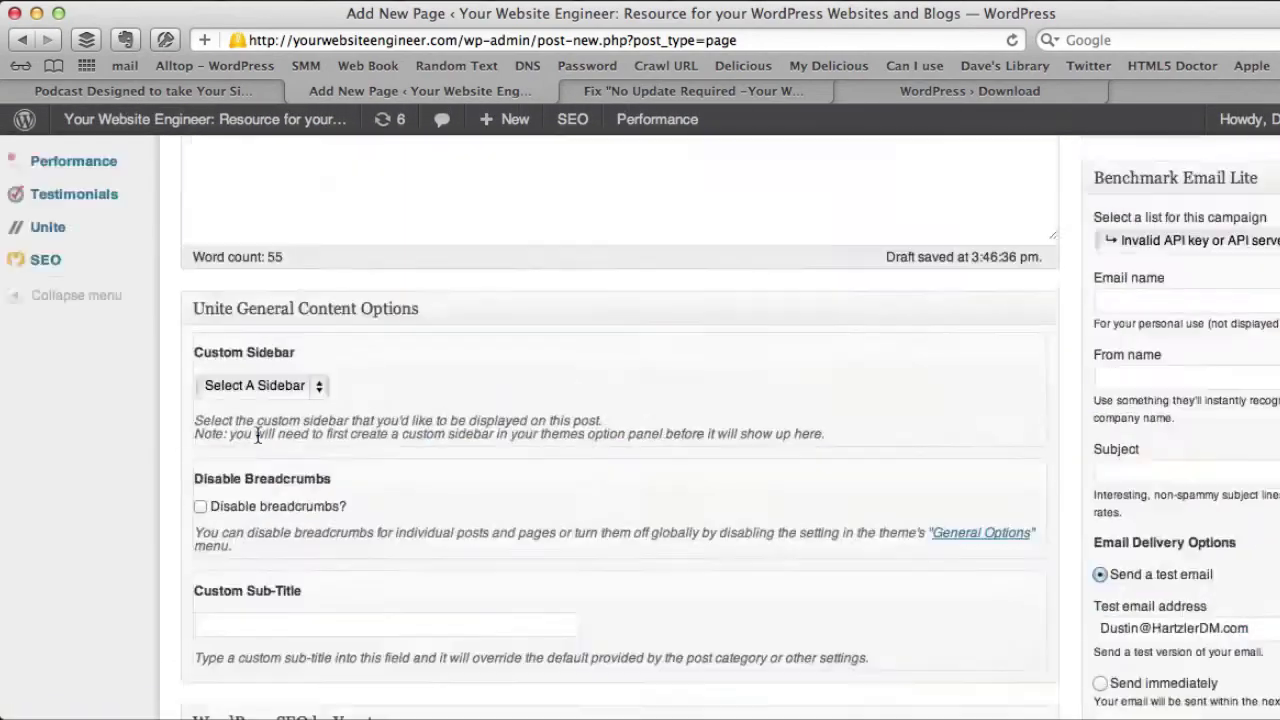
pyautogui.scroll(-5, 257, 434)
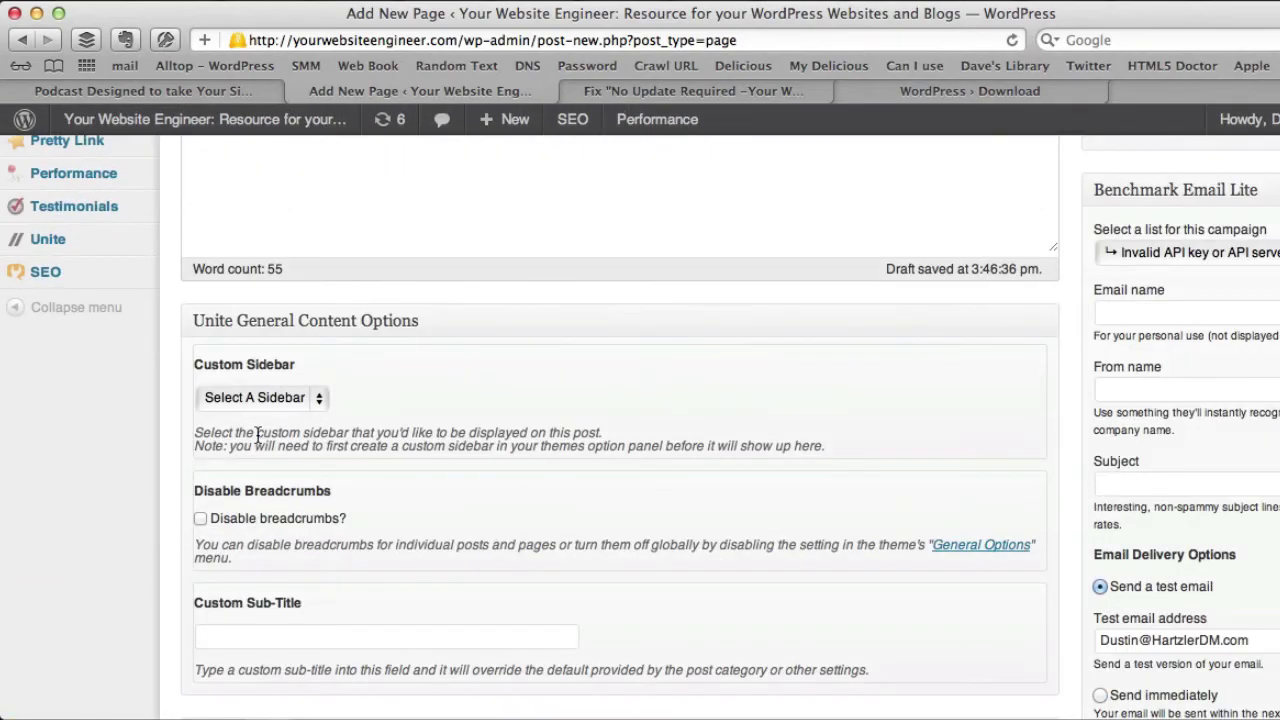
pyautogui.scroll(-10, 257, 434)
pyautogui.scroll(15, 257, 434)
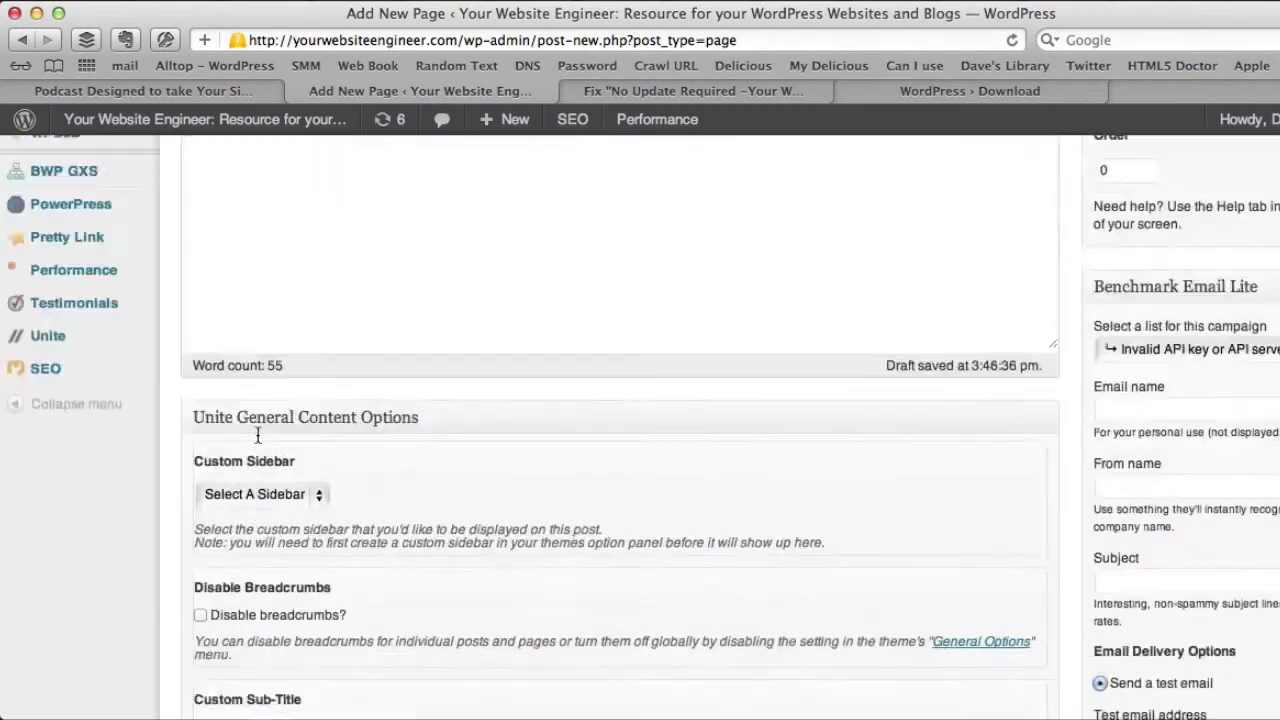
# Step: Copy the URL of the exercise-and-productivity tweet from Twitter onto its own line below the second paragraph, and save the page draft
pyautogui.click(538, 526)
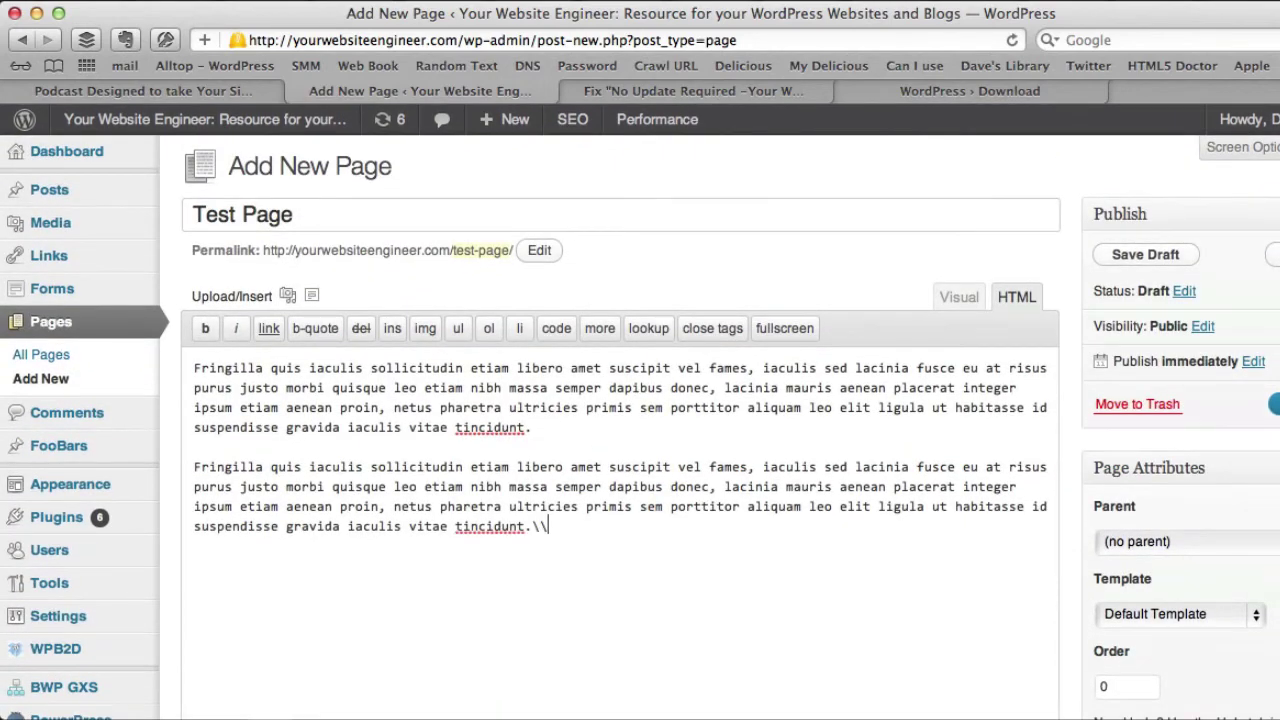
pyautogui.press('Return')
pyautogui.press('Return')
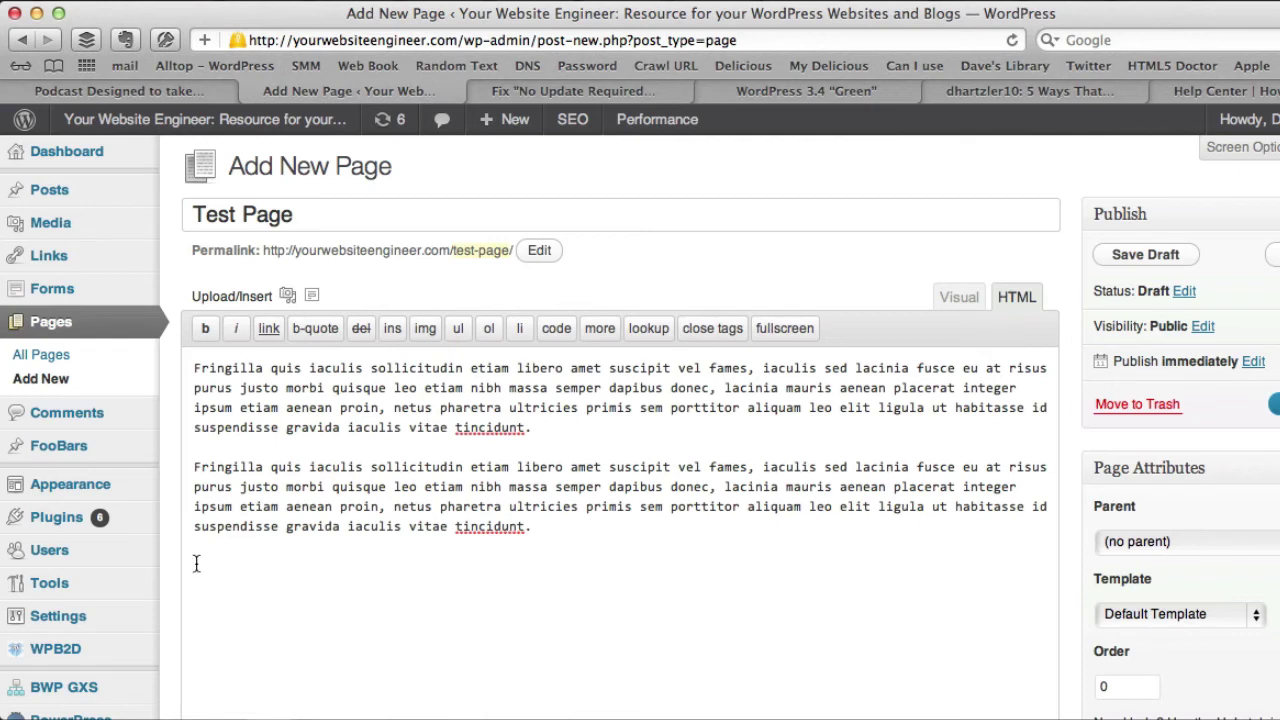
pyautogui.click(1041, 91)
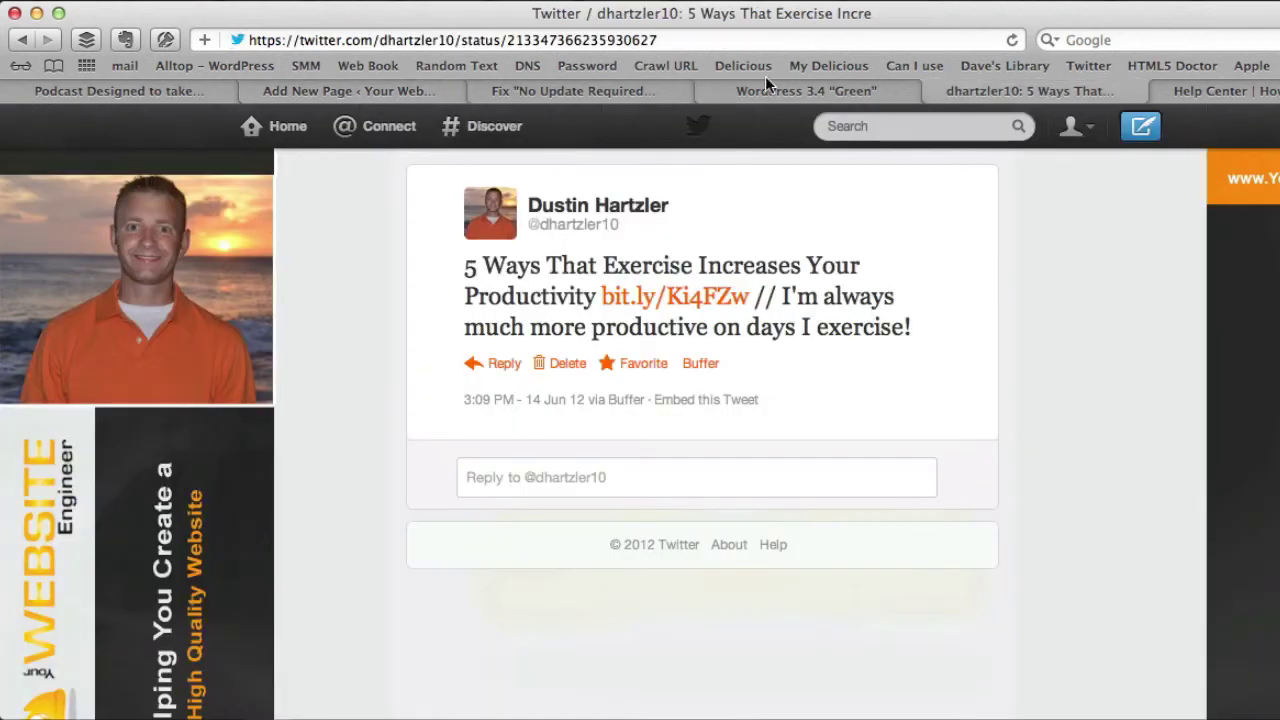
pyautogui.moveTo(658, 40); pyautogui.dragTo(303, 42)
pyautogui.press('super+c')
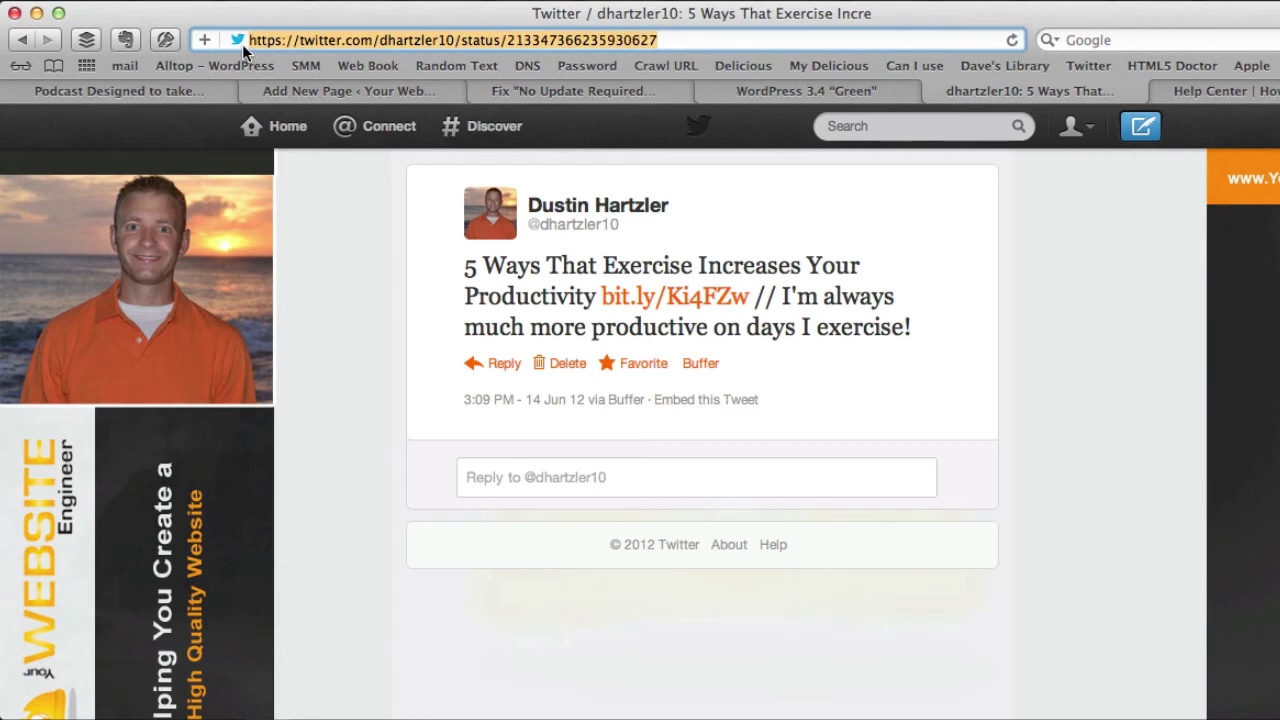
pyautogui.click(325, 93)
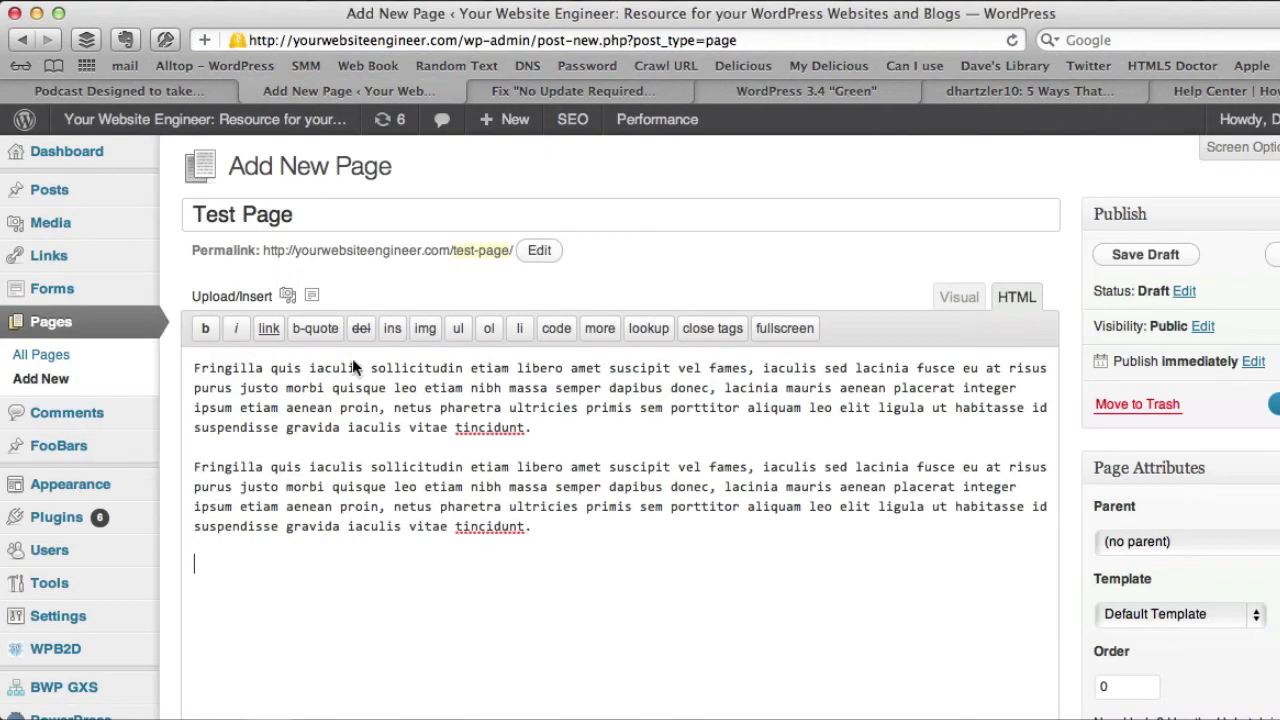
pyautogui.click(379, 667)
pyautogui.press('super+v')
pyautogui.click(1150, 256)
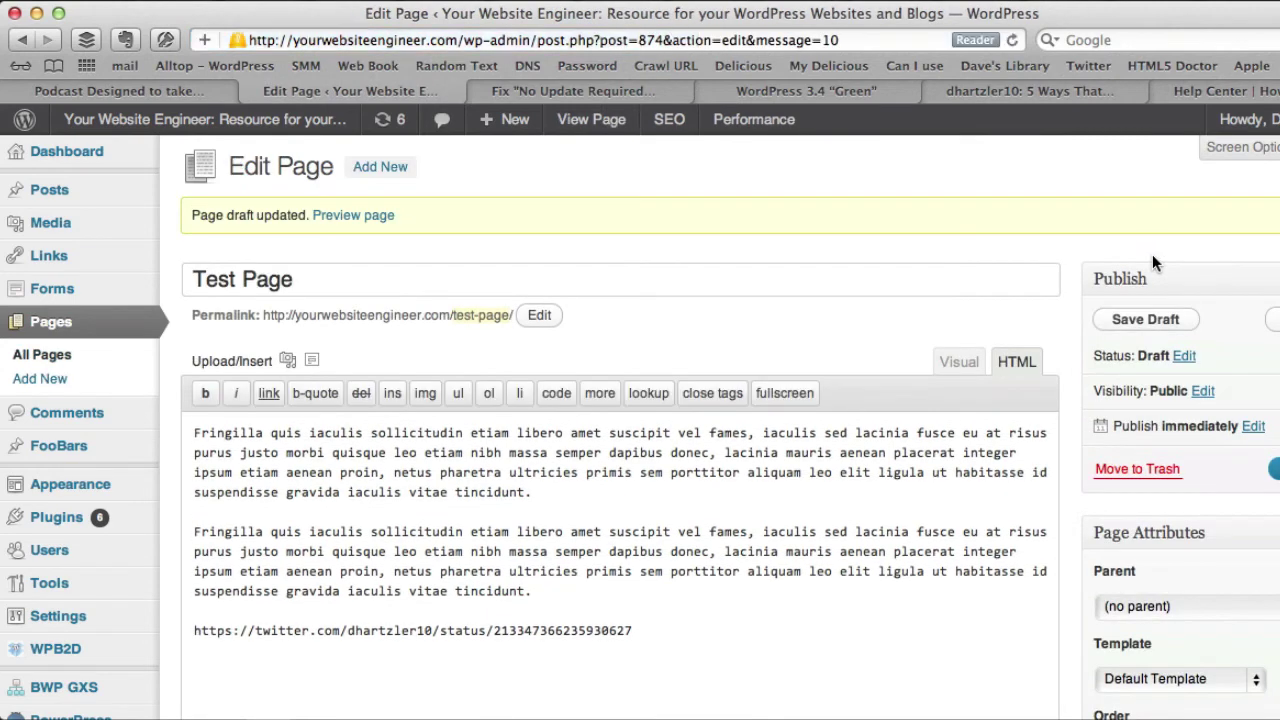
# Step: Preview the Test Page, check the embedded tweet's Retweet option without retweeting, and return to the page editor
pyautogui.click(1277, 319)
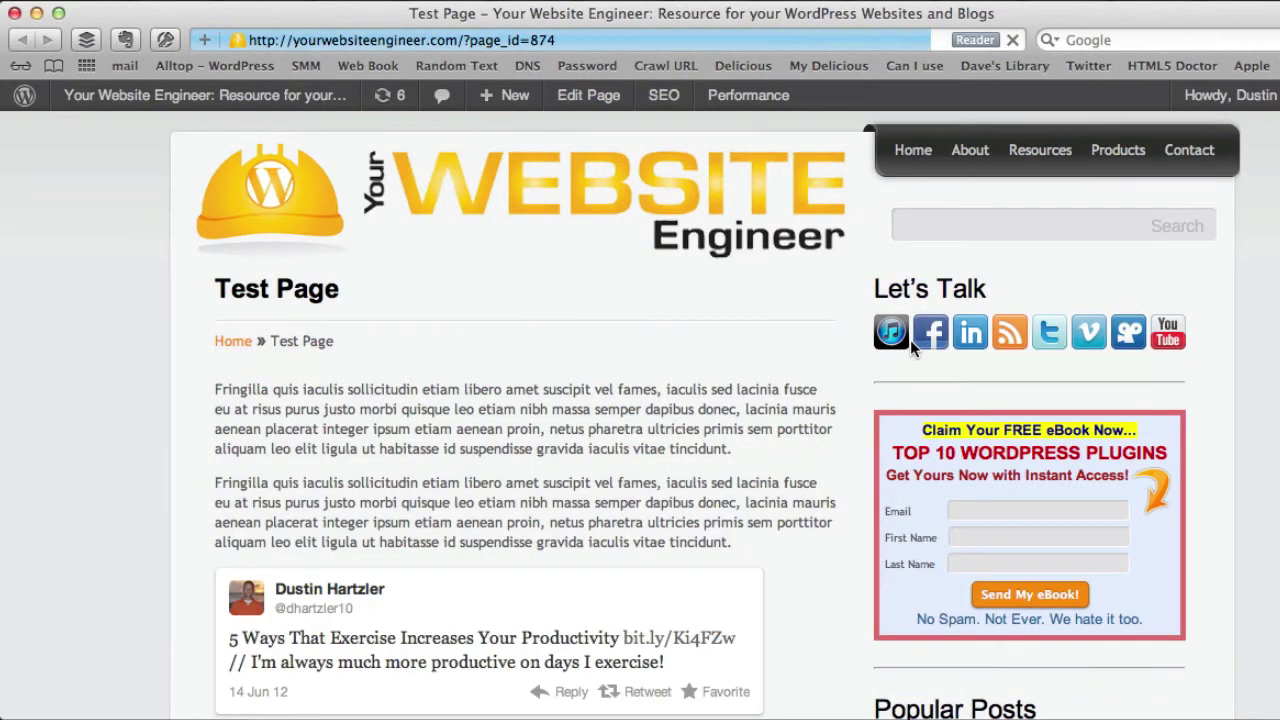
pyautogui.scroll(-2, 676, 440)
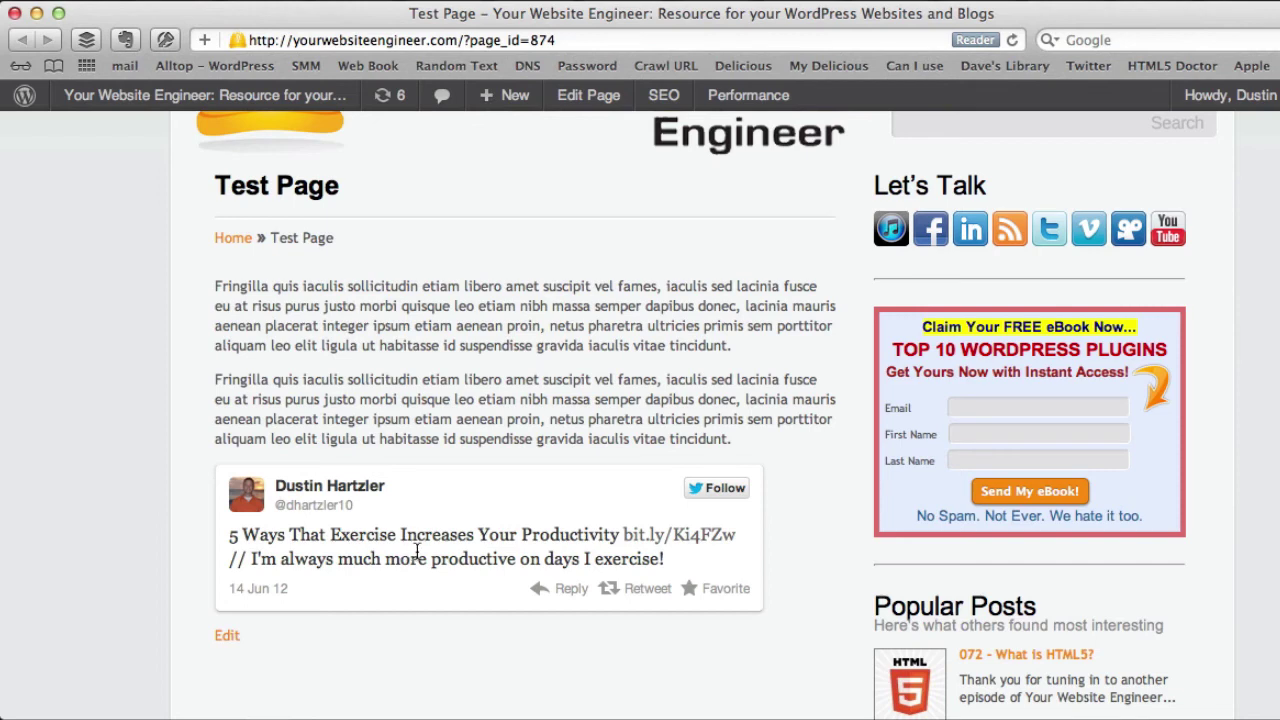
pyautogui.click(630, 588)
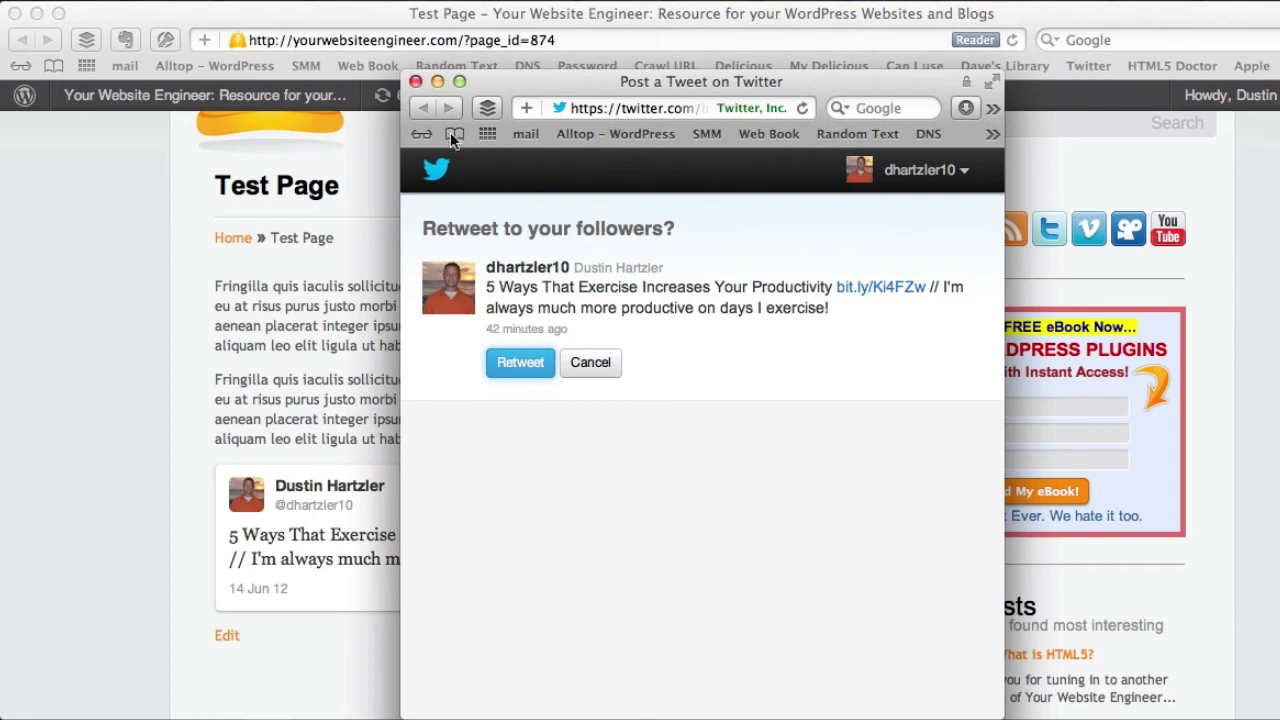
pyautogui.click(415, 81)
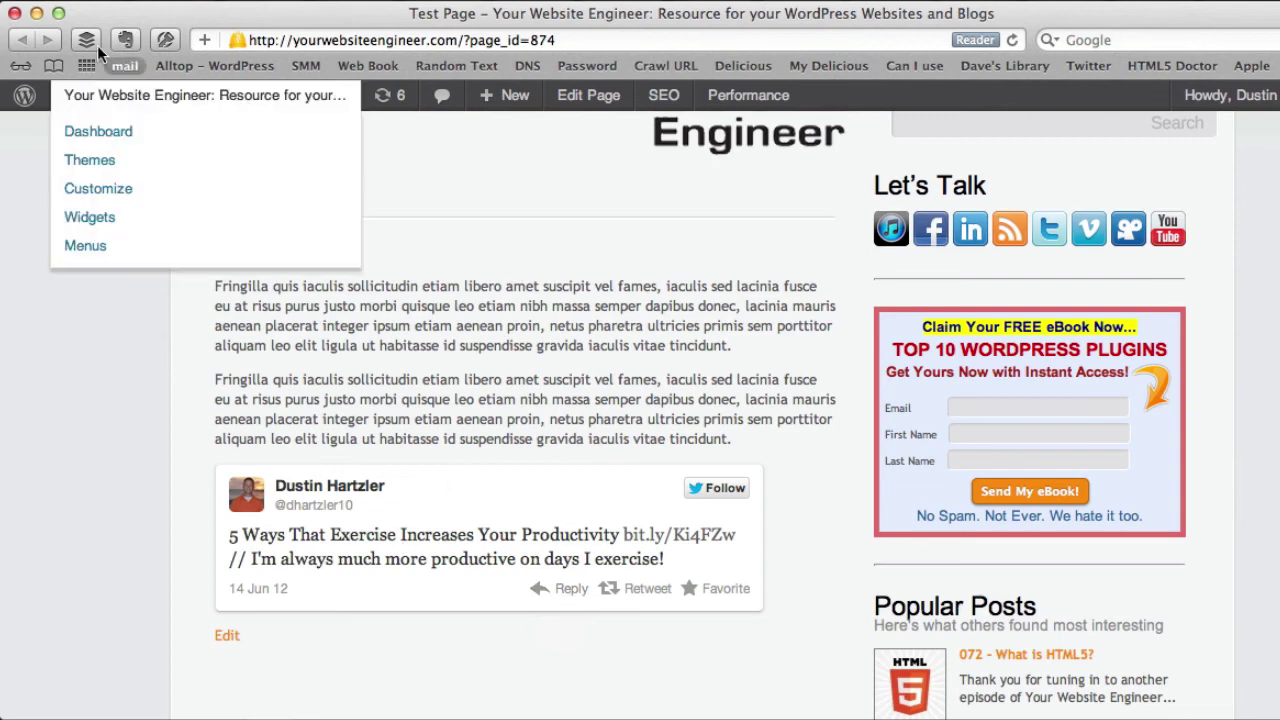
pyautogui.click(14, 13)
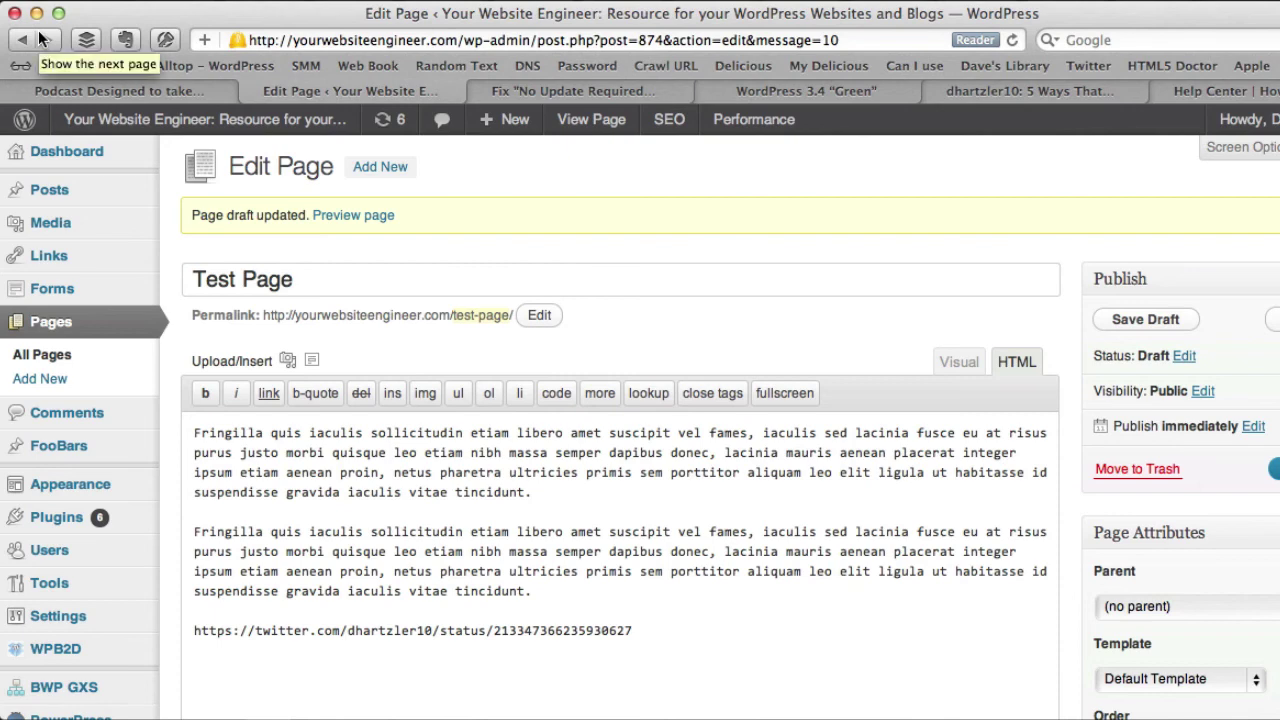
pyautogui.click(640, 631)
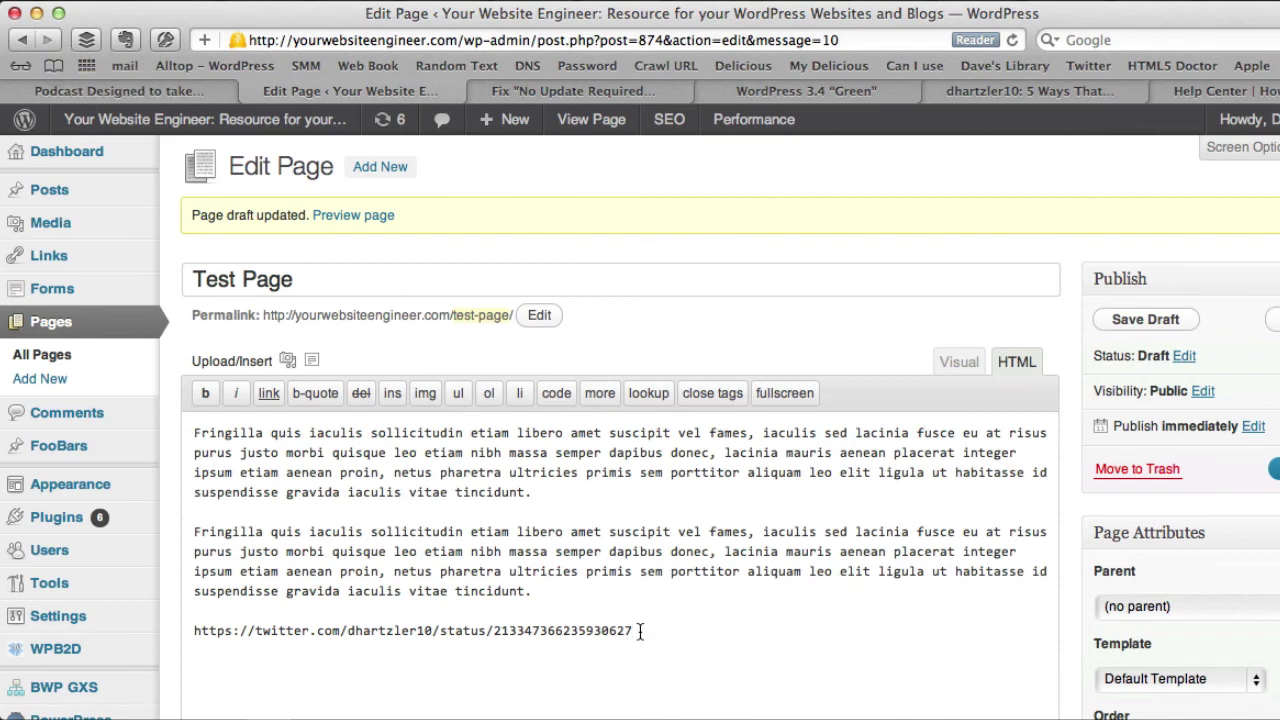
pyautogui.moveTo(83, 225)
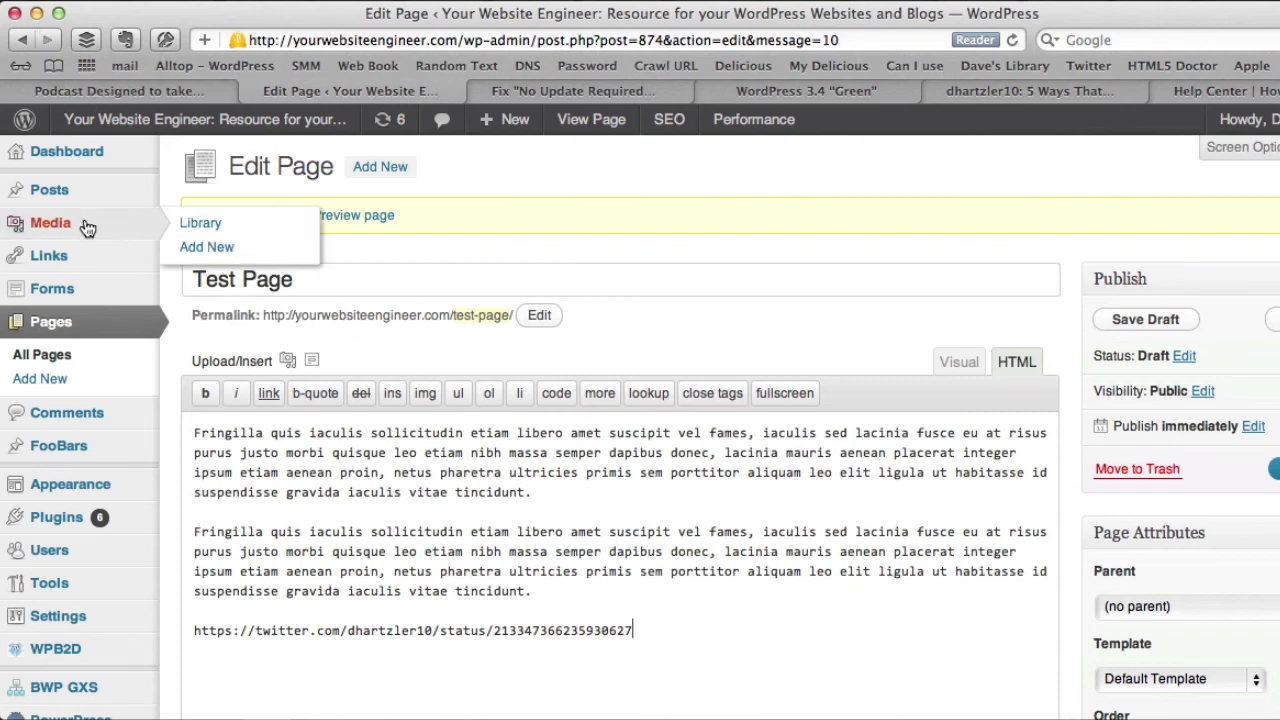
pyautogui.click(205, 223)
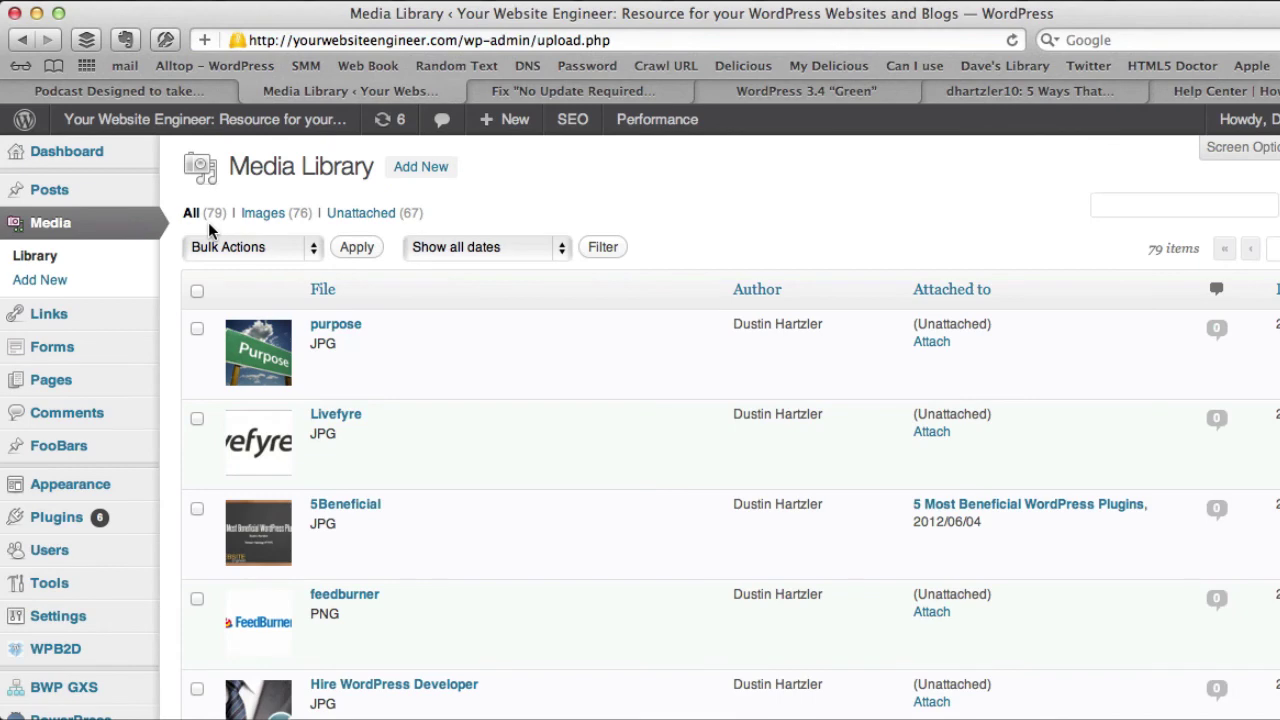
pyautogui.click(321, 376)
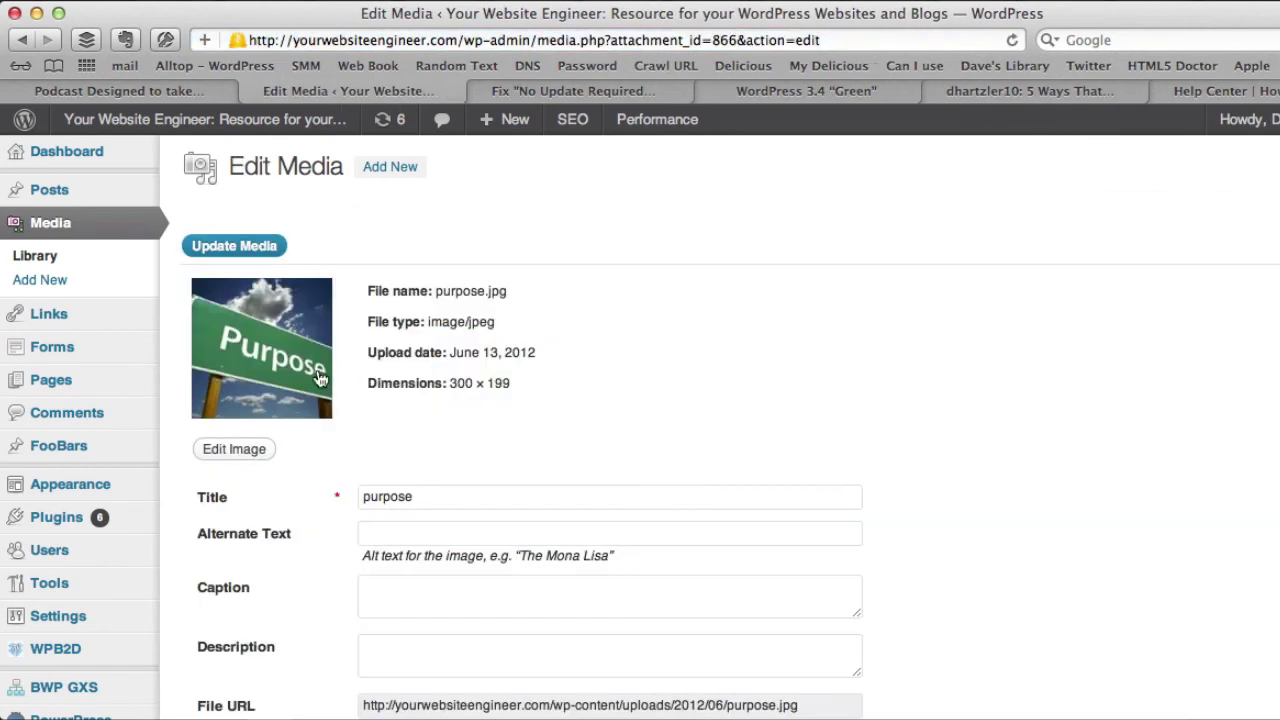
pyautogui.click(407, 596)
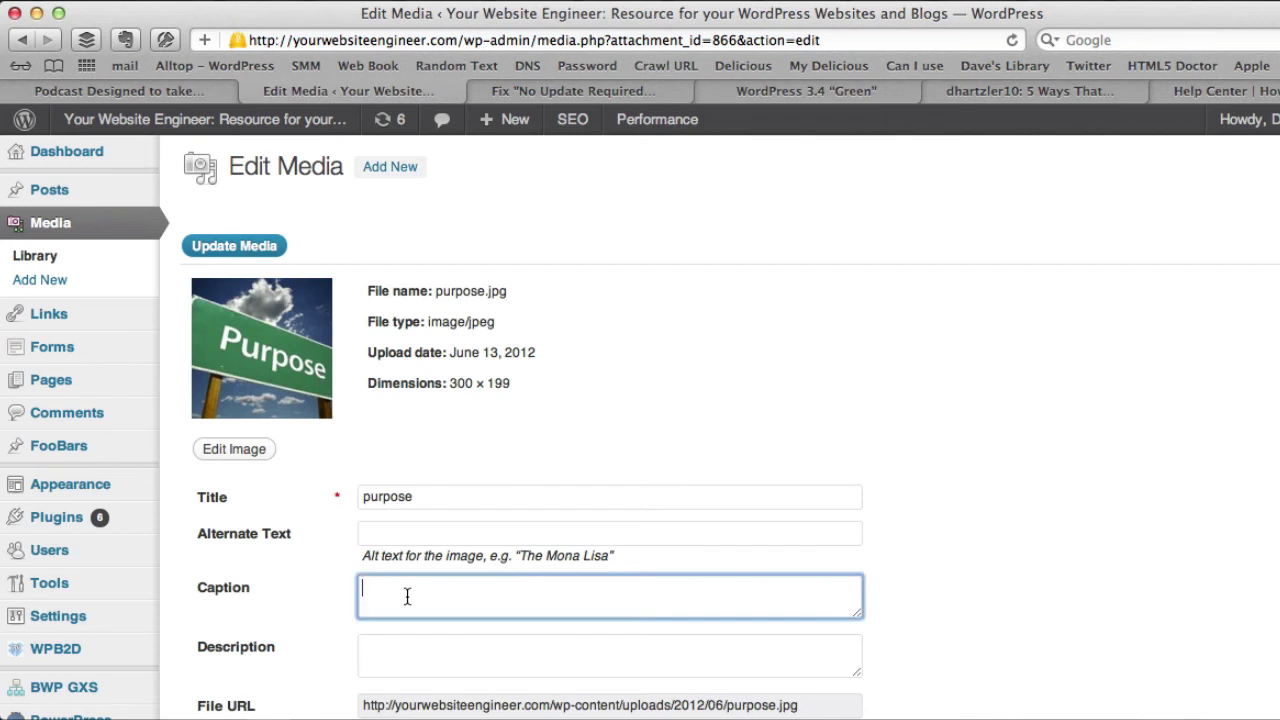
pyautogui.write('This is the <a href="http://test.com">purpose.com</a>')
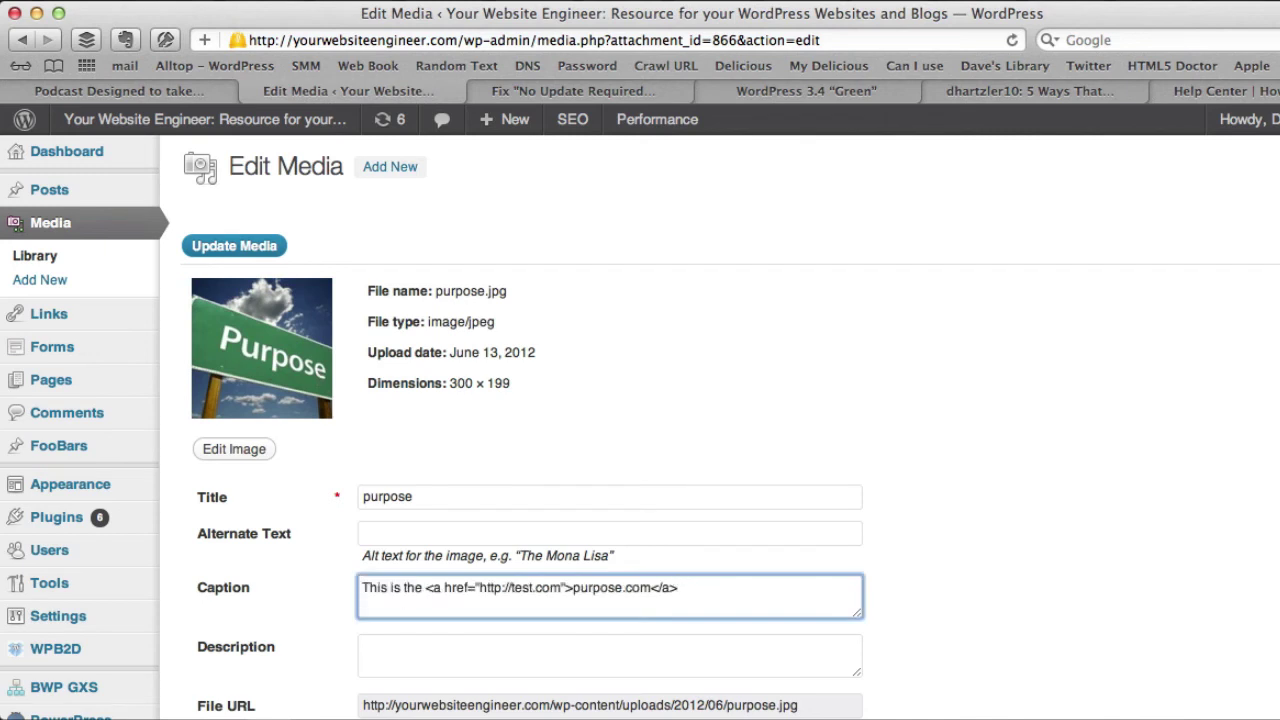